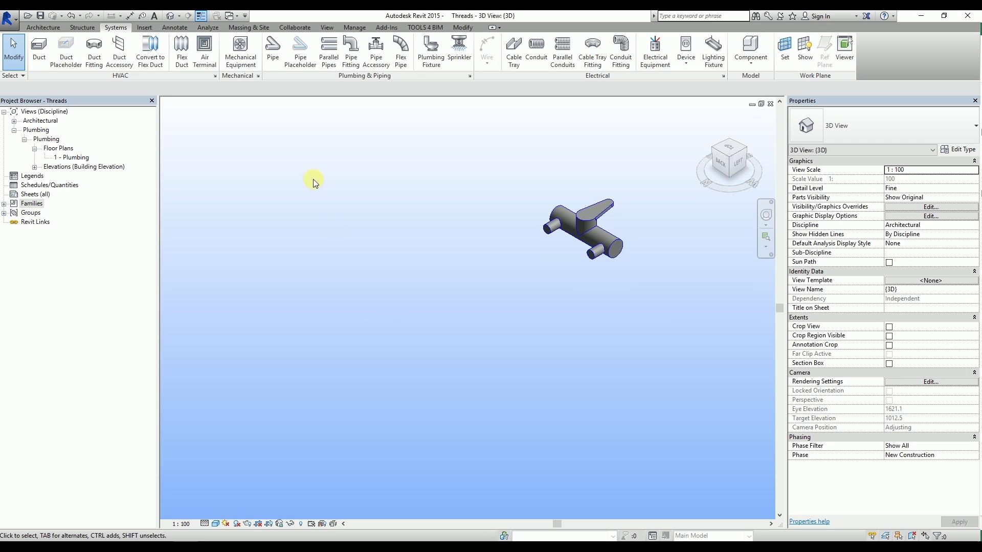
# Step: Draw the main pipe run from the lower left using Wavin Tigris Pipe in Coil (OD)
pyautogui.click(274, 63)
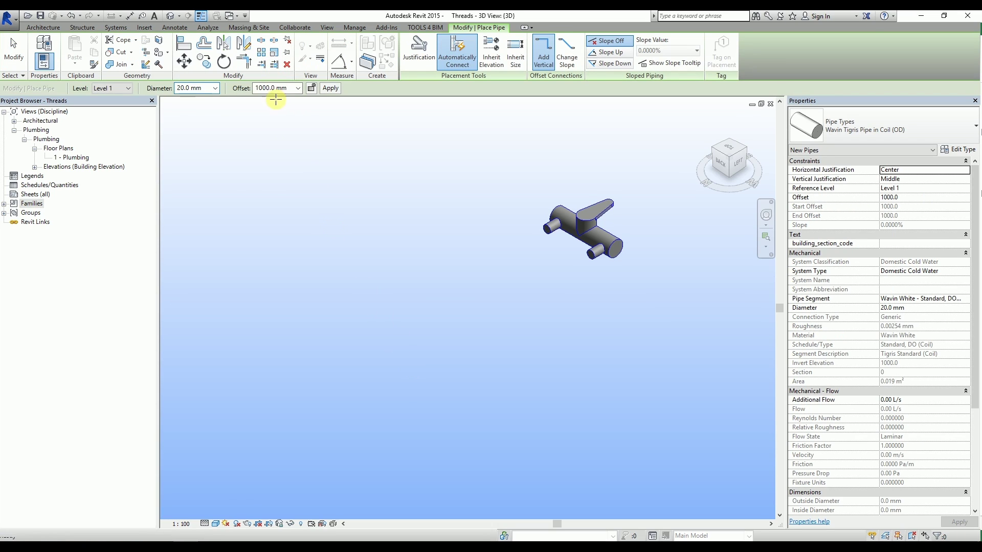
pyautogui.click(934, 124)
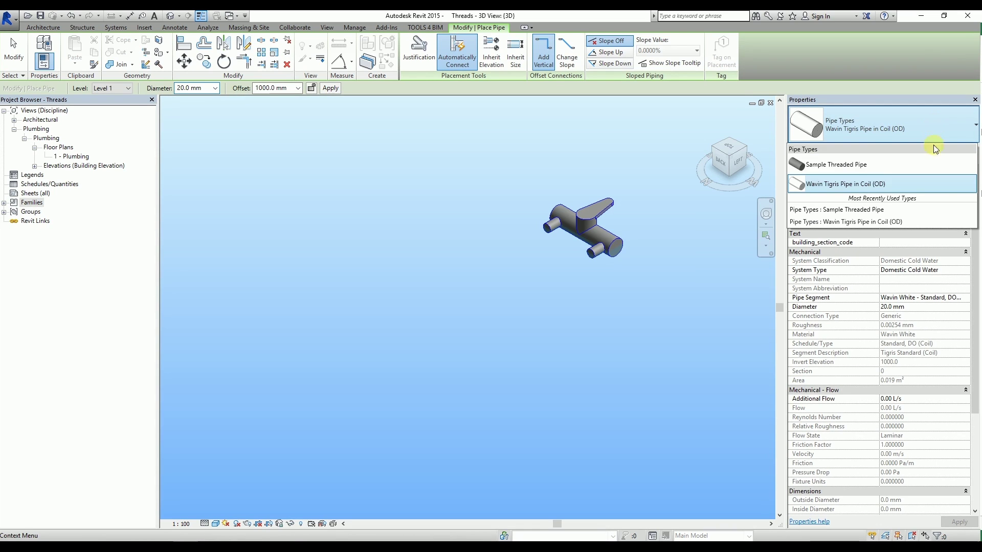
pyautogui.click(935, 183)
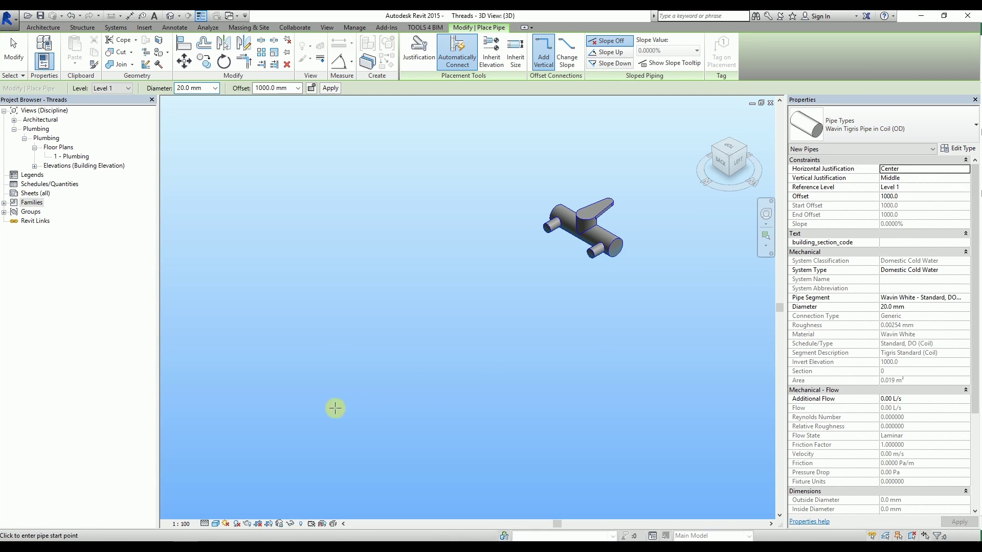
pyautogui.click(300, 468)
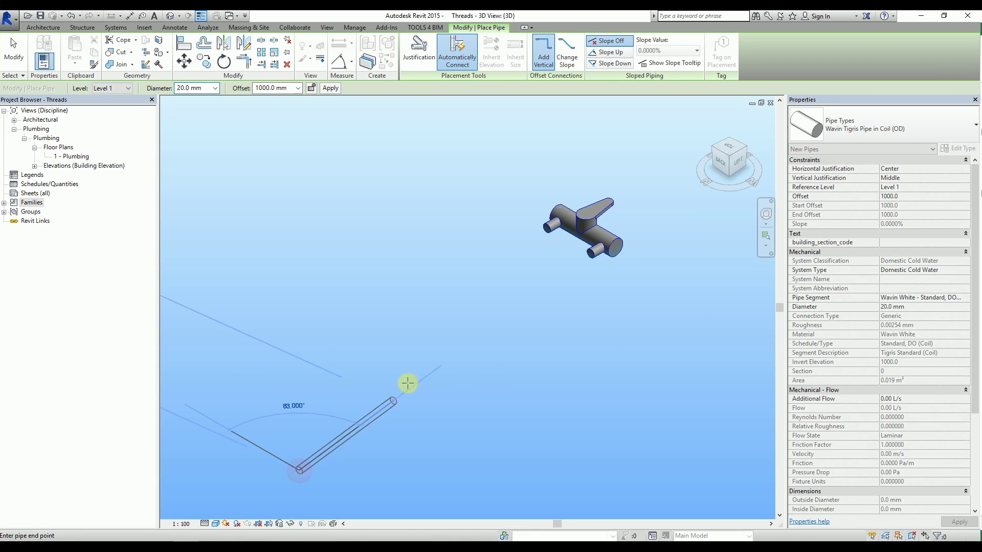
pyautogui.click(550, 327)
pyautogui.press('Escape')
# Step: Draw a branch pipe from below that ends on the main run, forming a tee
pyautogui.click(521, 471)
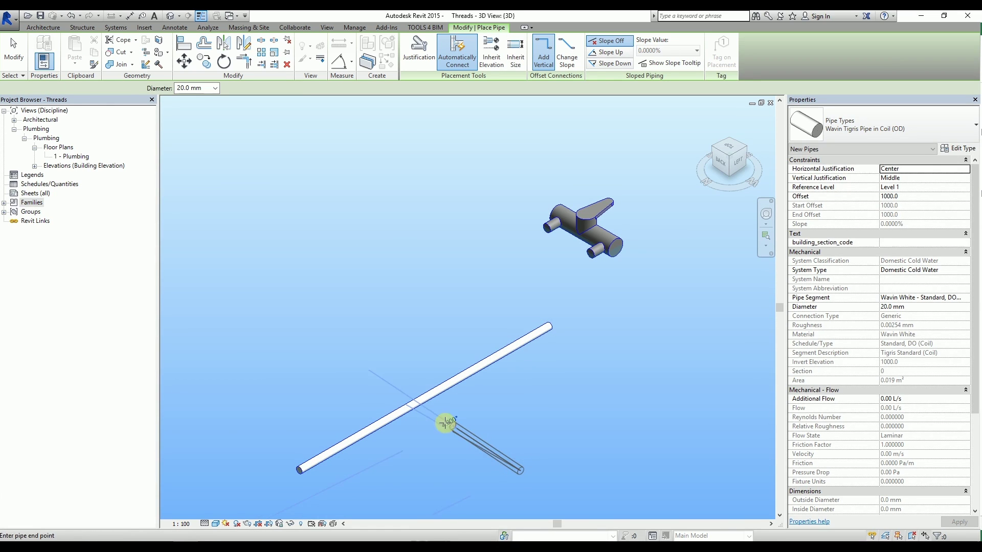
pyautogui.click(411, 407)
pyautogui.press('Escape')
pyautogui.press('Escape')
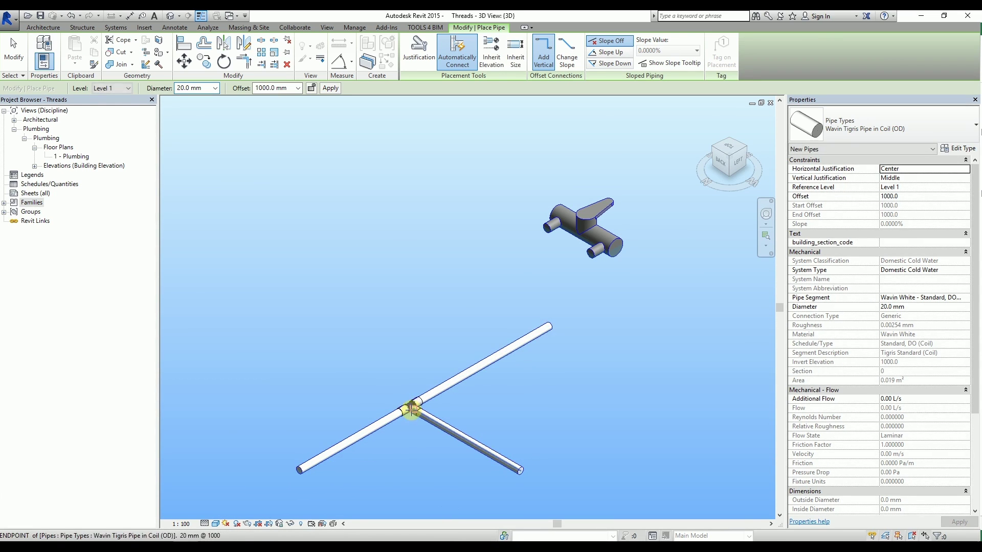
pyautogui.scroll(5, 416, 441)
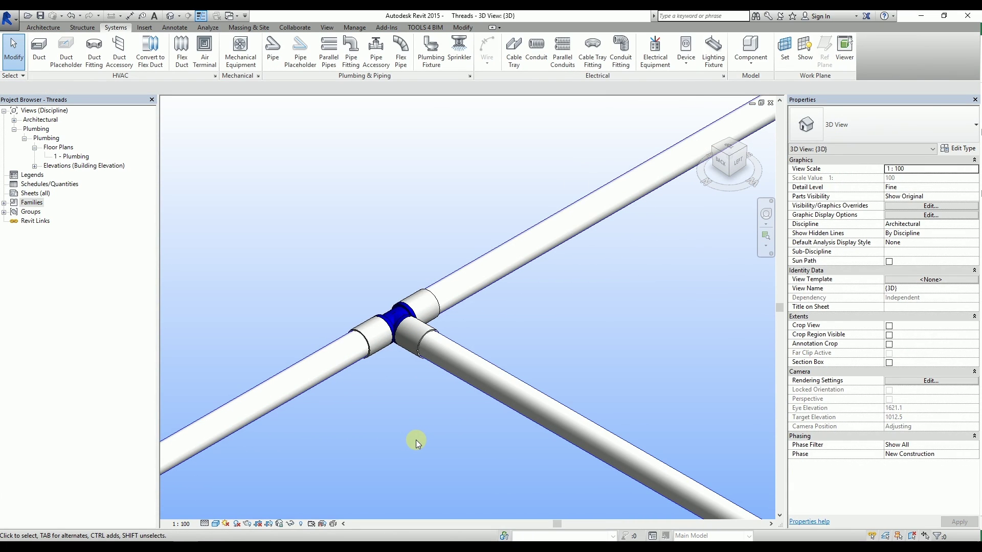
# Step: Make the branch a Sample Threaded Pipe and change its diameter from 20.0 to 19.1 mm
pyautogui.click(486, 397)
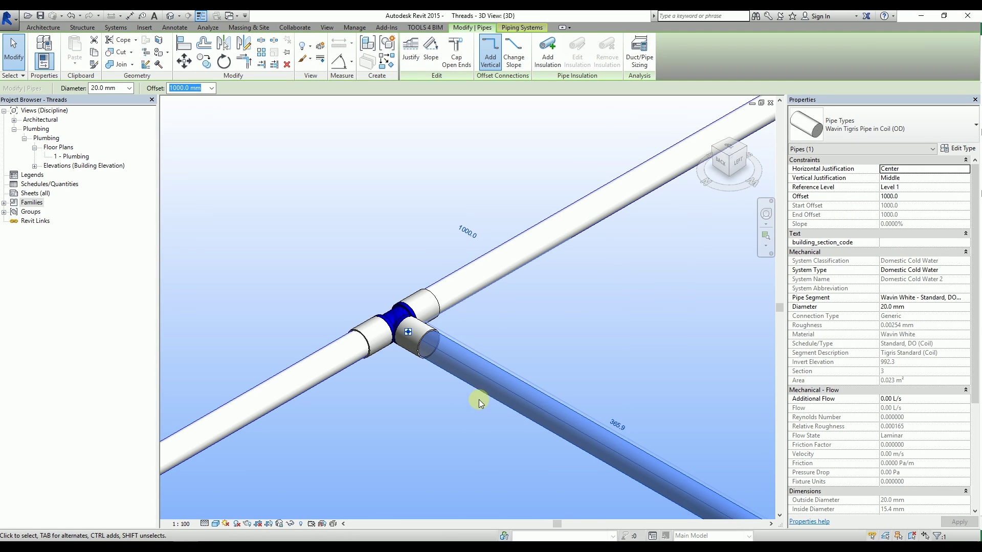
pyautogui.click(932, 130)
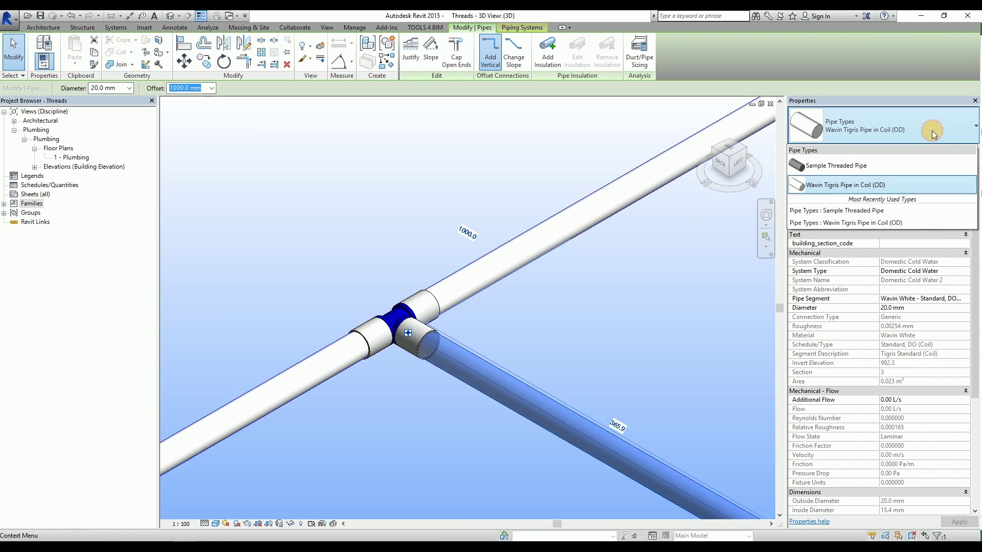
pyautogui.click(911, 163)
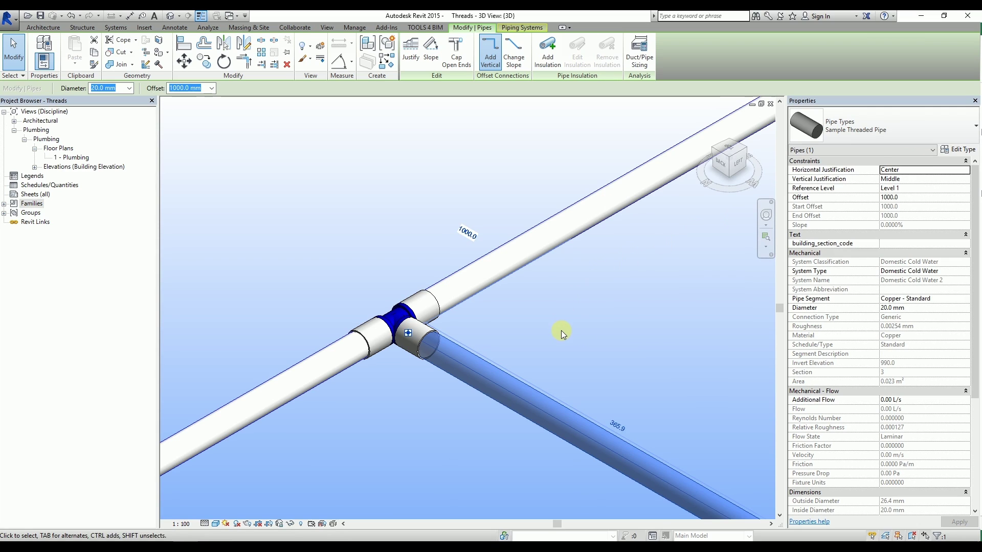
pyautogui.scroll(-2, 561, 331)
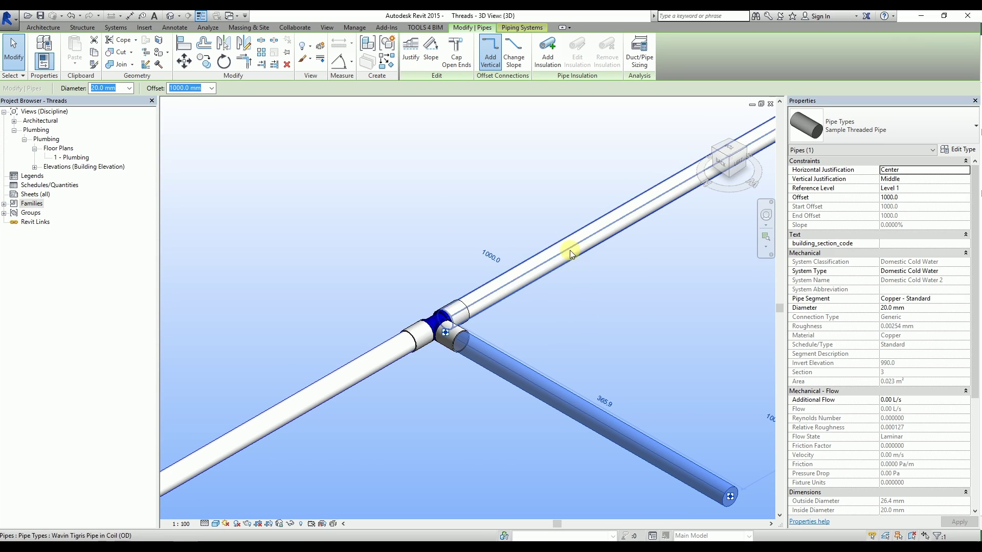
pyautogui.click(129, 88)
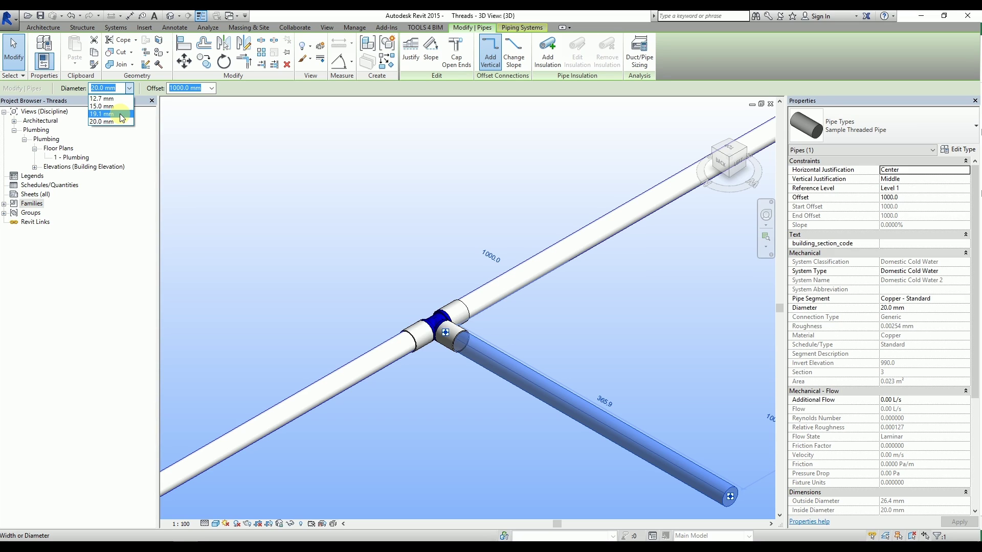
pyautogui.click(120, 113)
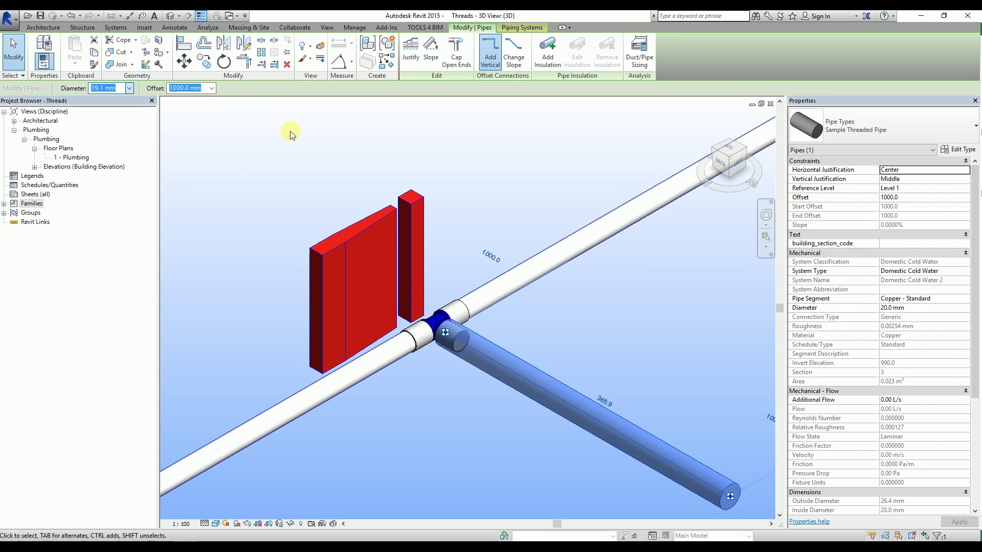
# Step: Change the tee fitting's type to Wavin Tee K1M1 FMT : OD and deselect it
pyautogui.click(558, 315)
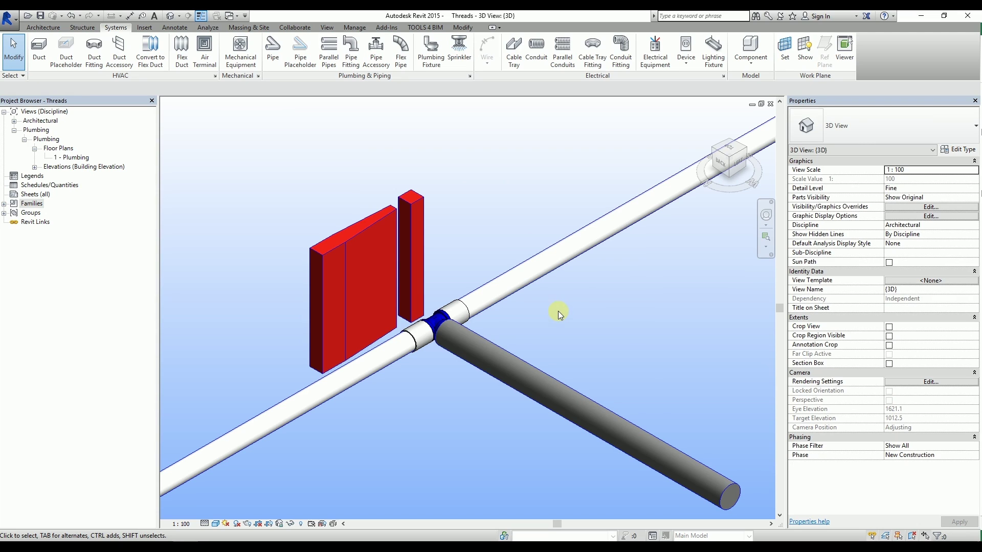
pyautogui.click(438, 320)
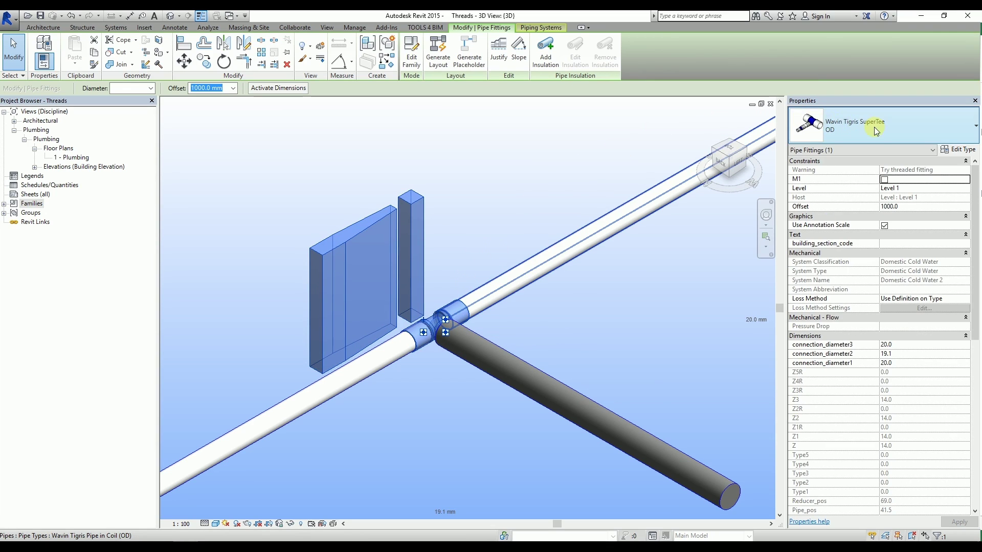
pyautogui.click(893, 132)
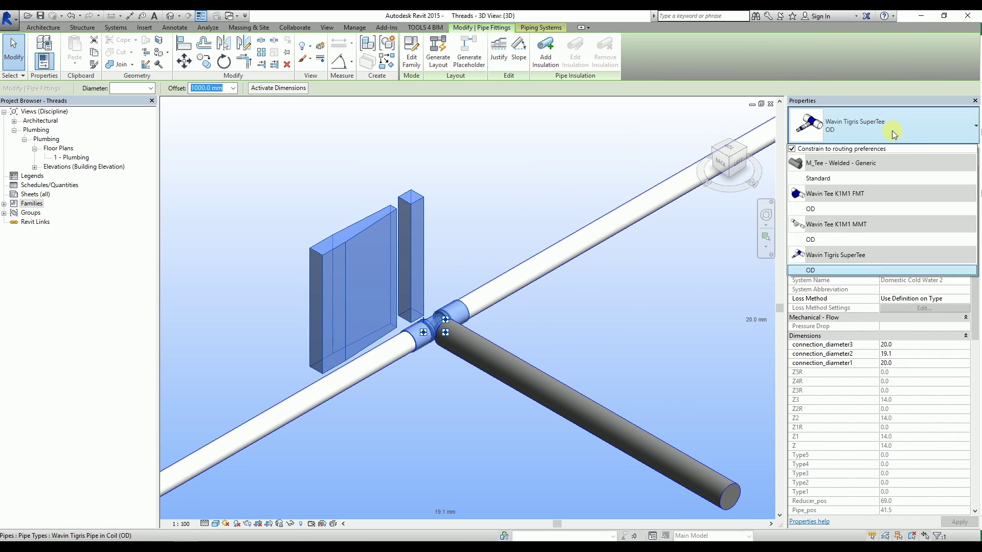
pyautogui.click(870, 209)
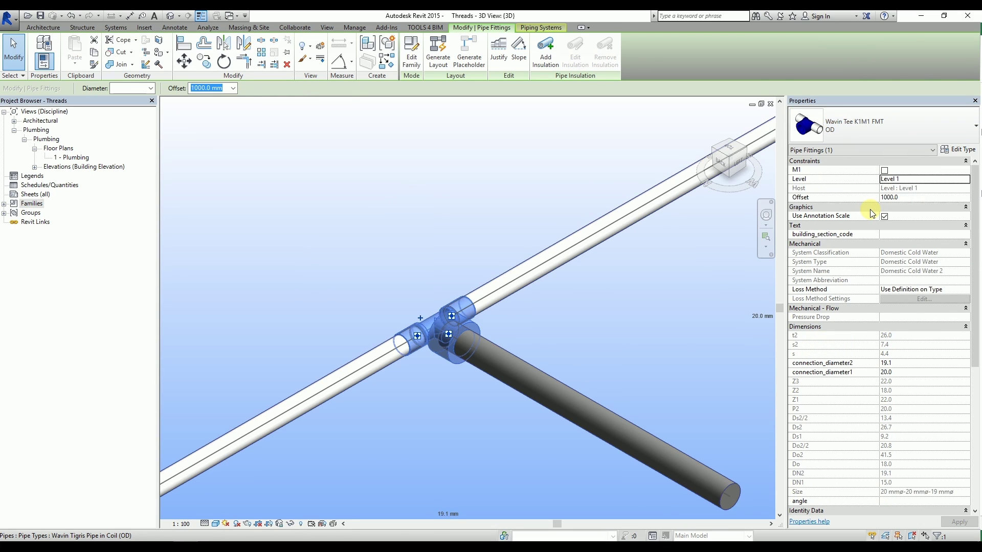
pyautogui.click(519, 318)
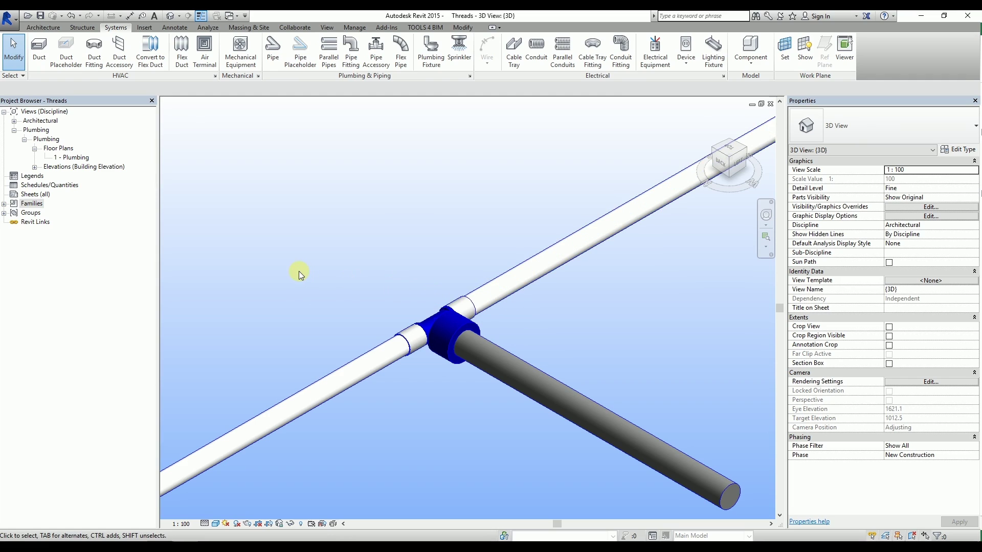
pyautogui.scroll(-5, 299, 271)
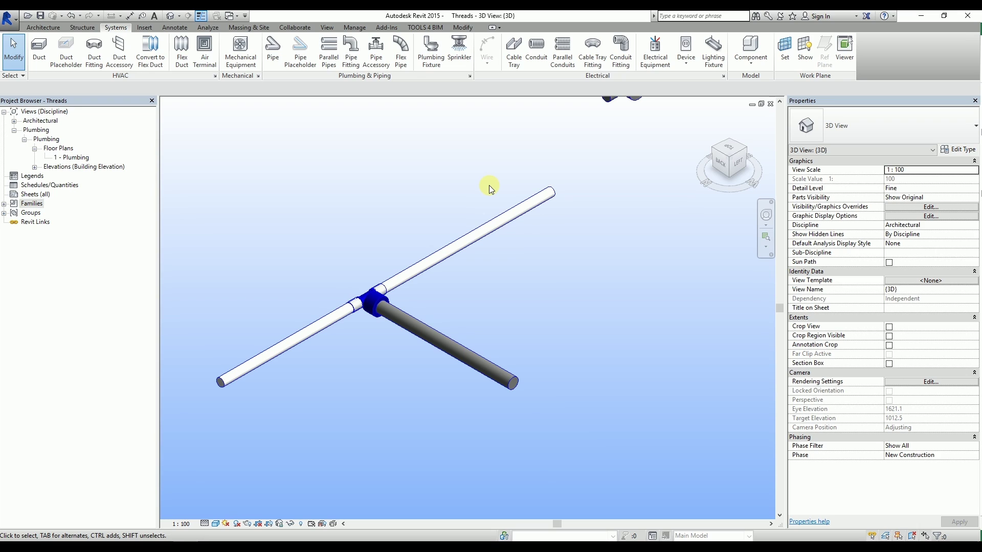
# Step: Draw a new pipe segment starting just right of the tee with the PI command
pyautogui.press('p')
pyautogui.press('i')
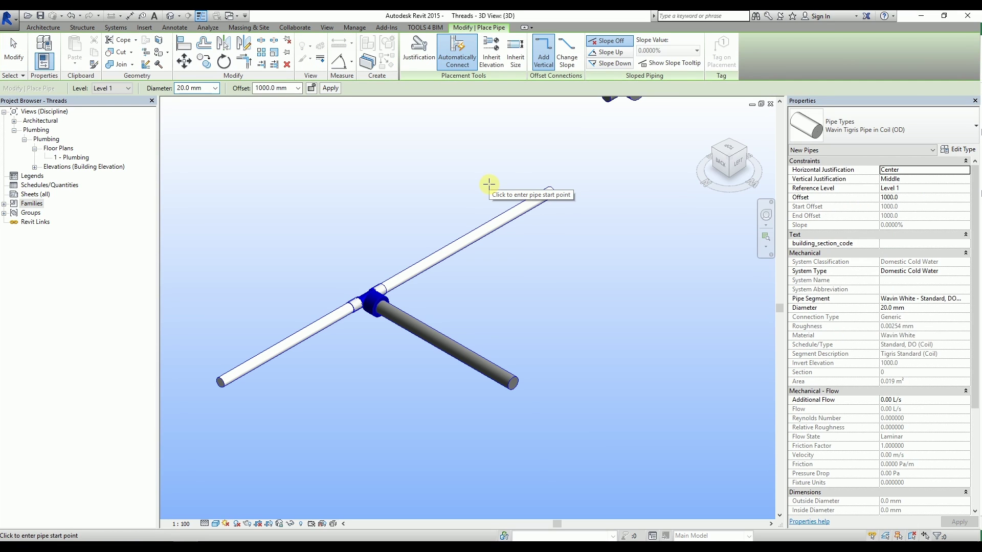
pyautogui.click(524, 248)
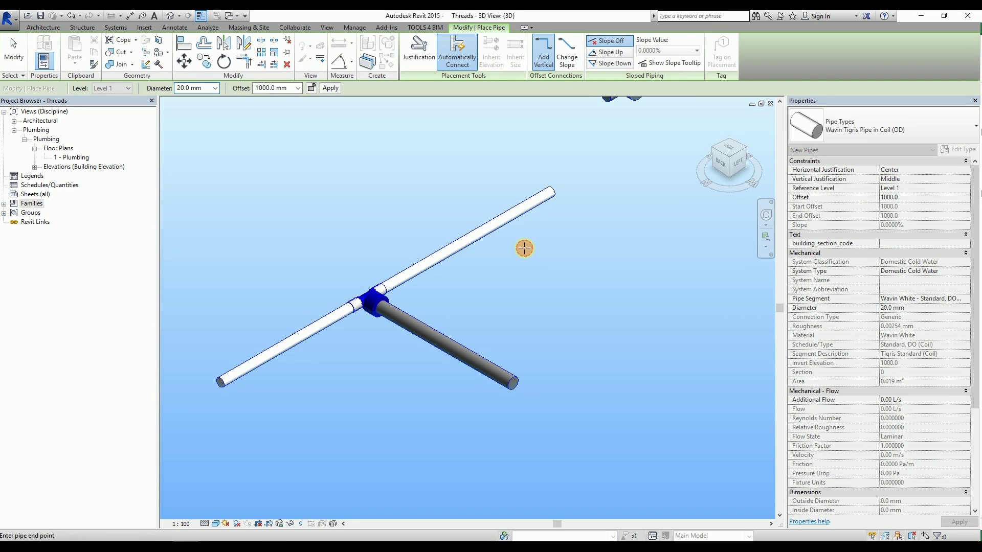
pyautogui.click(619, 303)
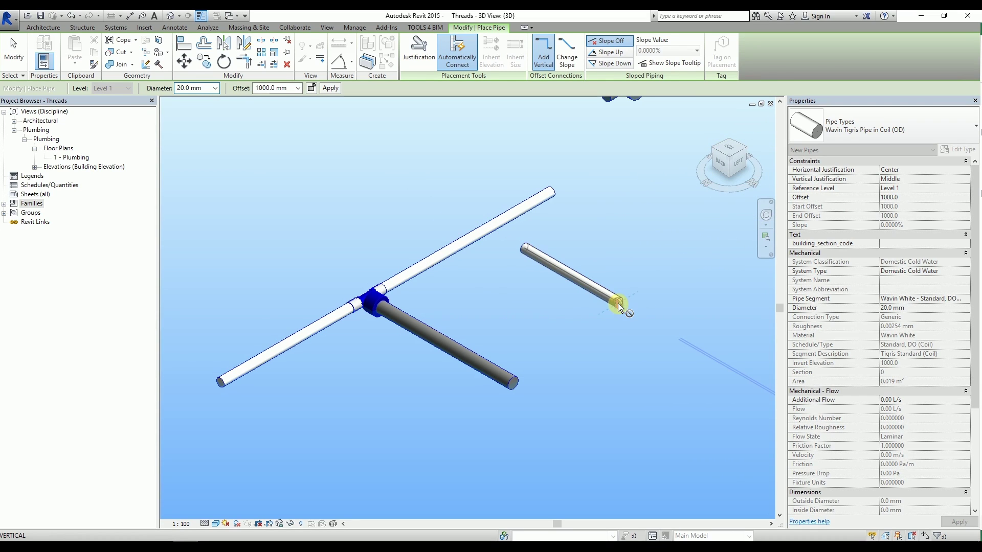
pyautogui.moveTo(657, 300); pyautogui.dragTo(452, 278, button='middle')
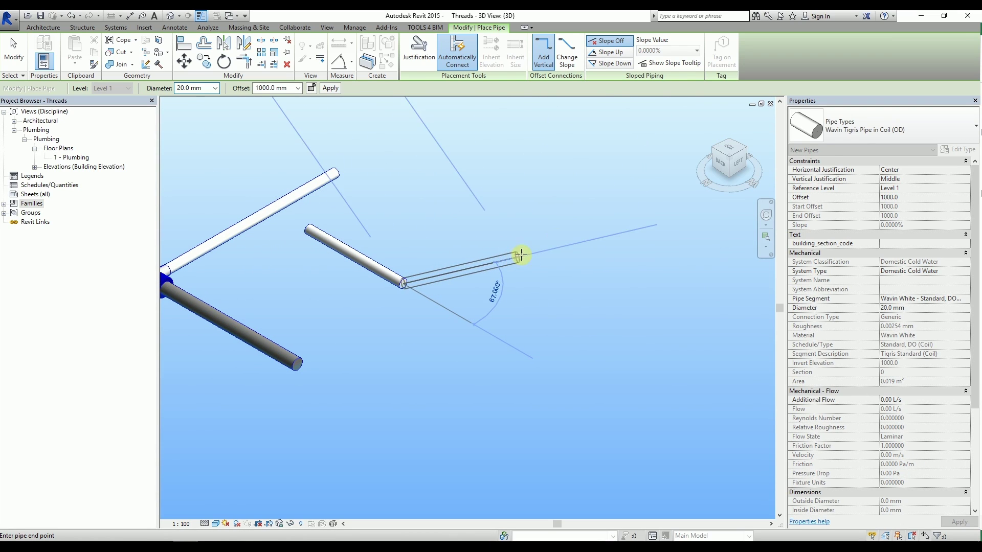
# Step: Continue the run as a 19.1 mm Sample Threaded Pipe and zoom onto the new joint
pyautogui.click(899, 131)
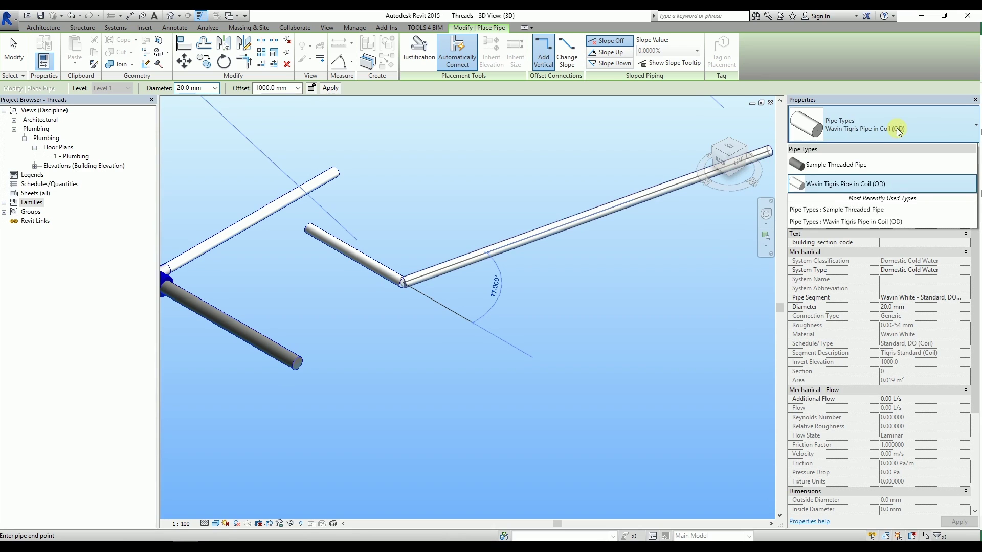
pyautogui.click(888, 167)
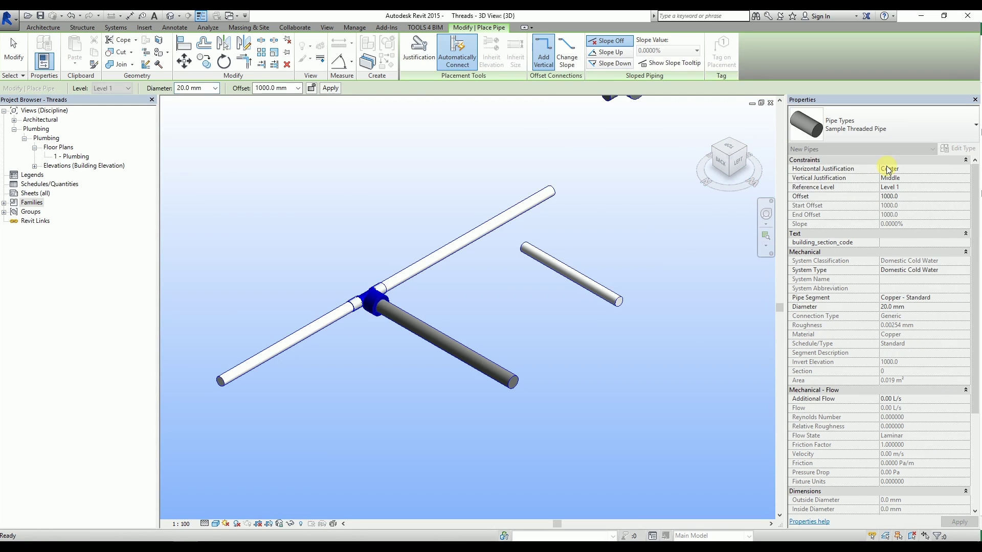
pyautogui.click(216, 88)
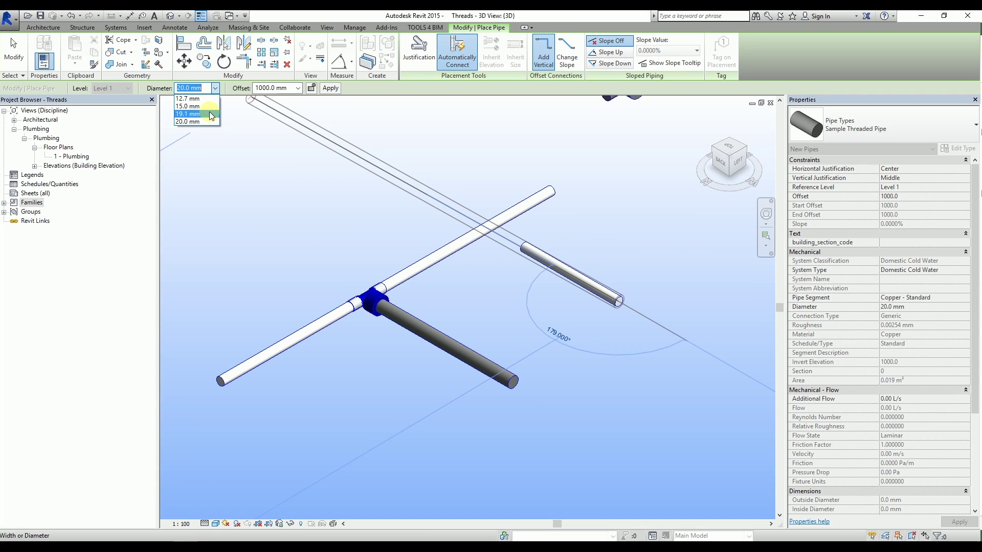
pyautogui.click(209, 114)
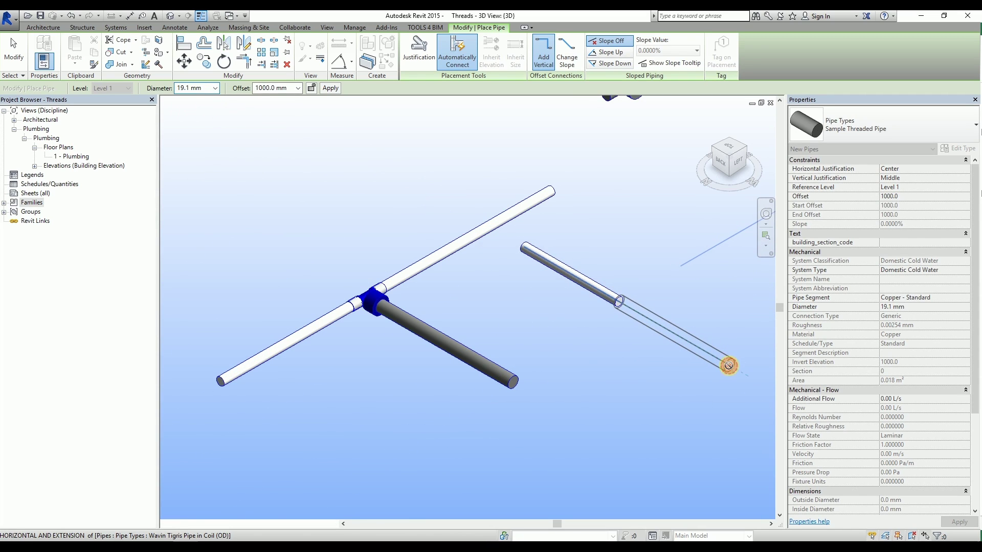
pyautogui.click(729, 365)
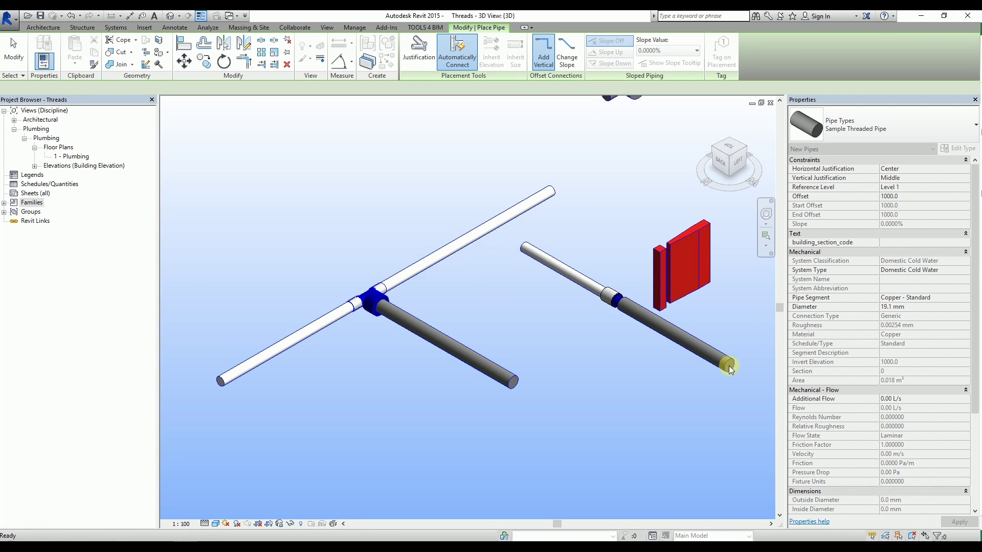
pyautogui.scroll(2, 640, 357)
pyautogui.moveTo(638, 358); pyautogui.dragTo(530, 356, button='middle')
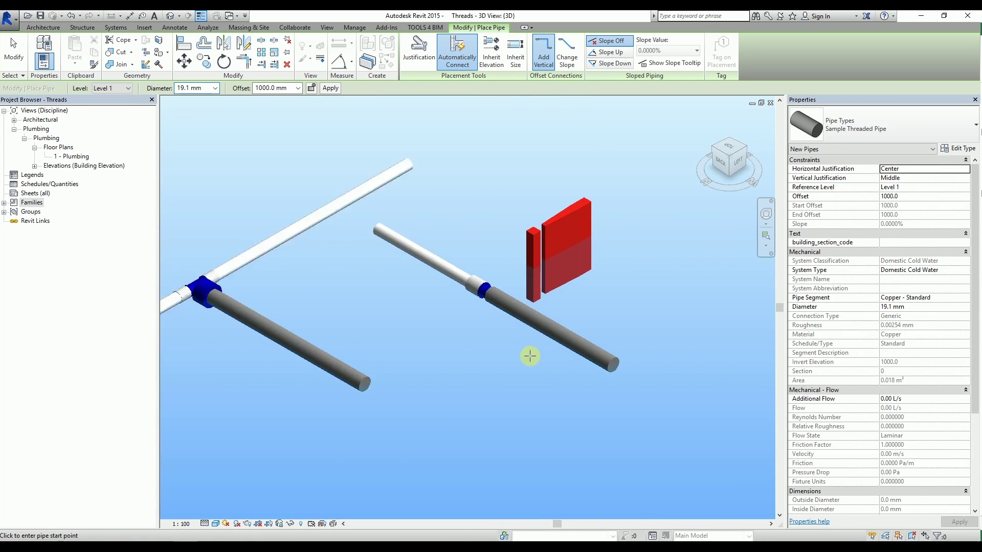
# Step: Change the reducer between the white and grey pipes to Wavin Tigris Transition FMT : OD
pyautogui.scroll(2, 530, 357)
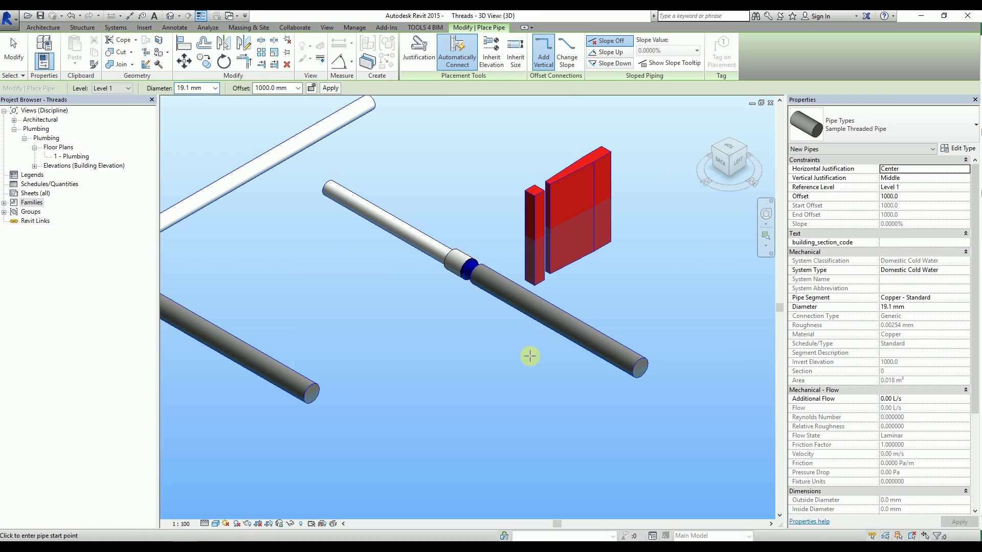
pyautogui.press('Escape')
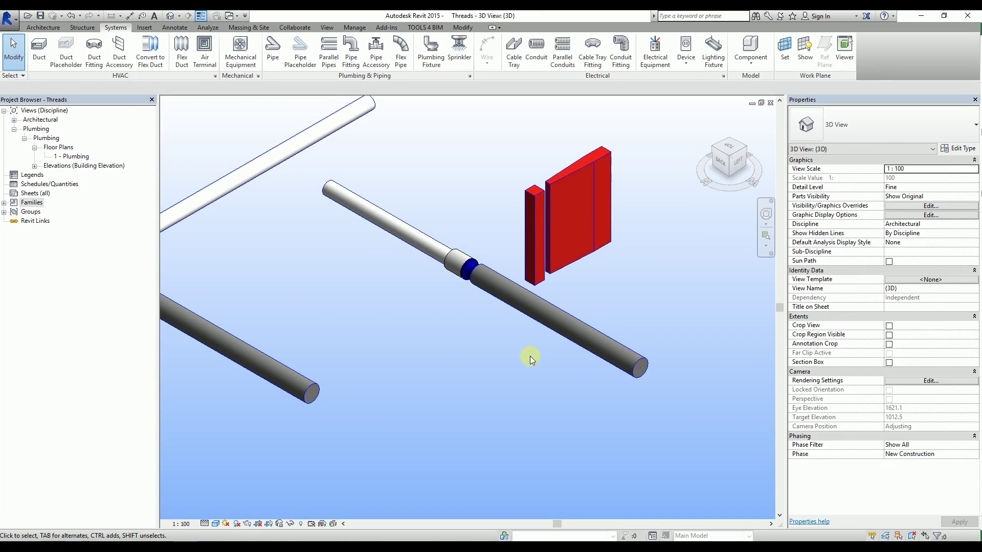
pyautogui.click(523, 196)
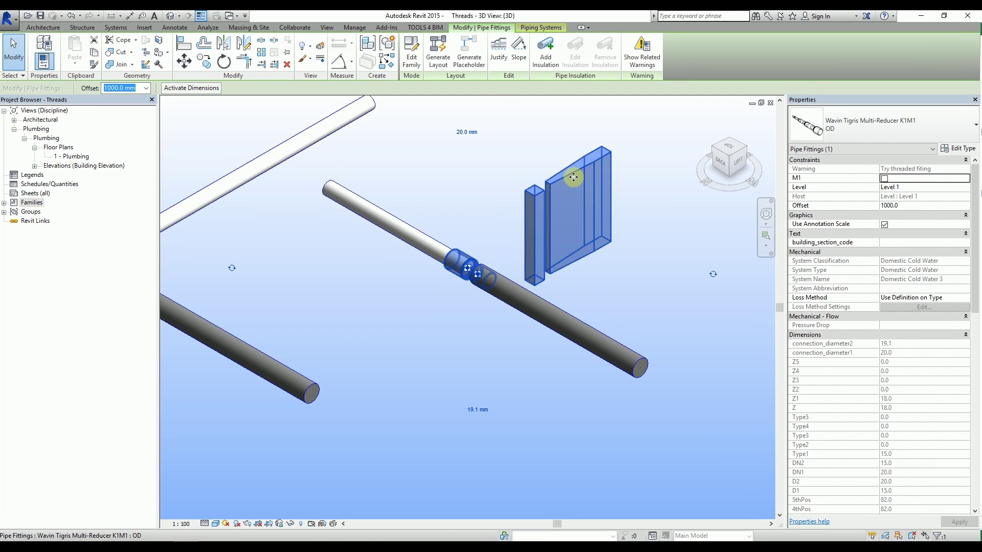
pyautogui.click(848, 127)
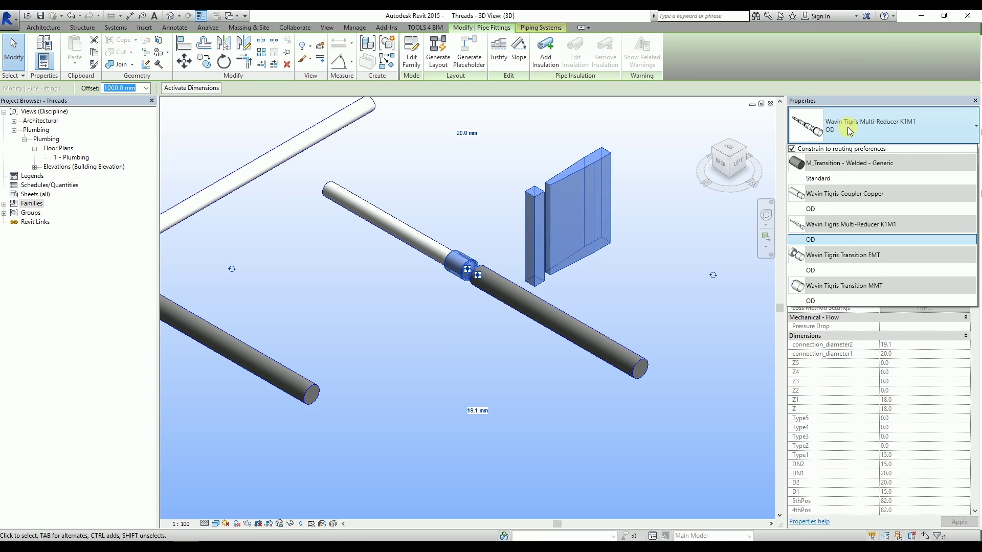
pyautogui.click(835, 271)
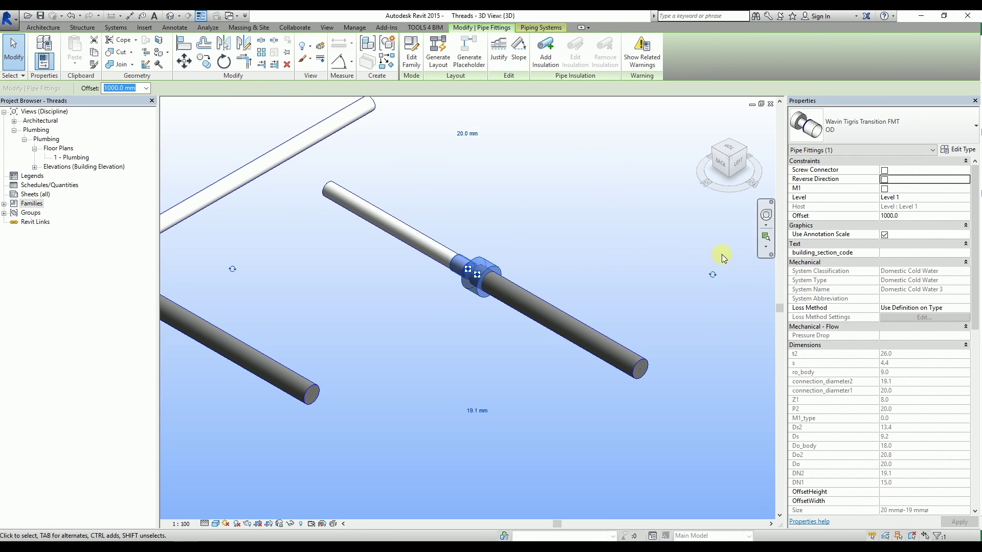
pyautogui.press('Escape')
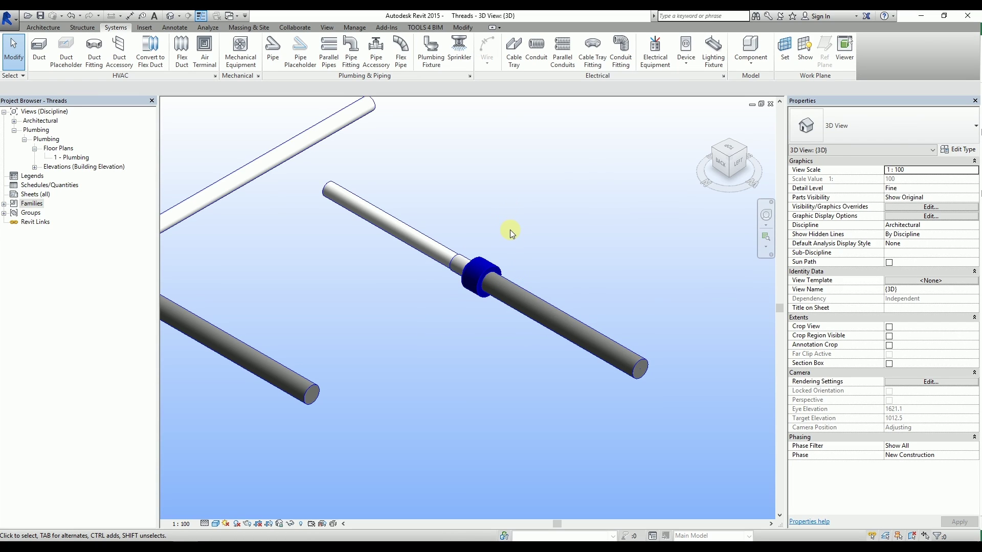
# Step: Draw a threaded pipe segment that continues as a Wavin Tigris Pipe in Coil (OD) segment
pyautogui.press('p')
pyautogui.press('i')
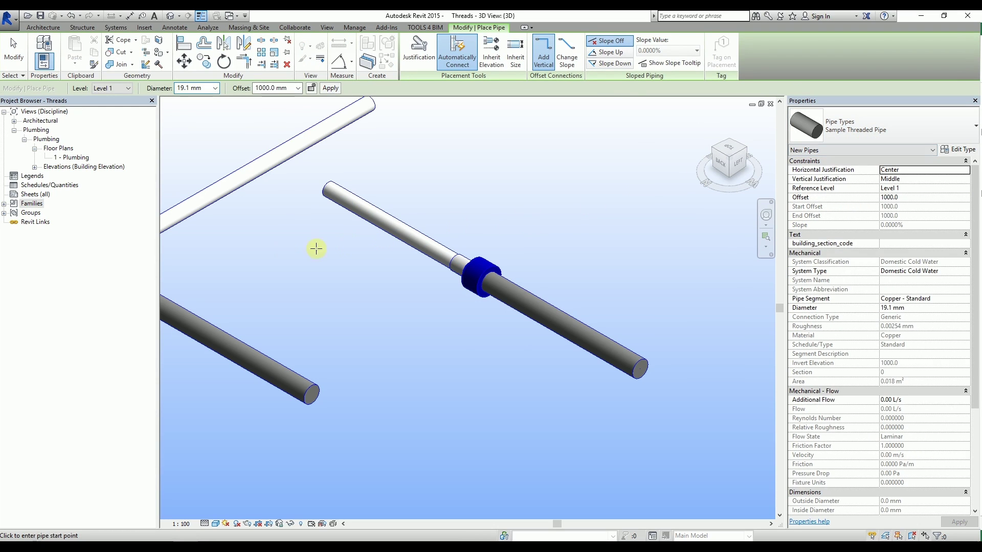
pyautogui.click(250, 244)
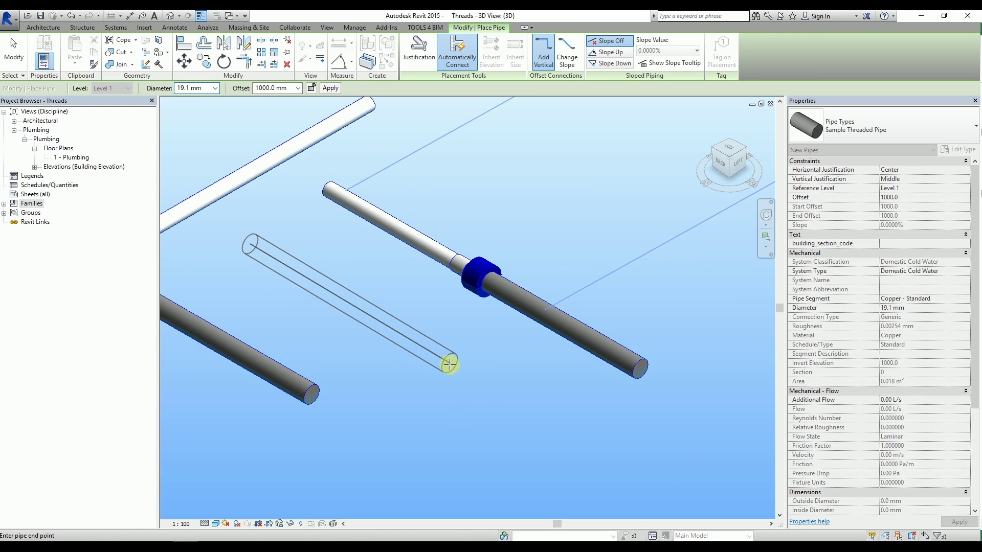
pyautogui.click(450, 364)
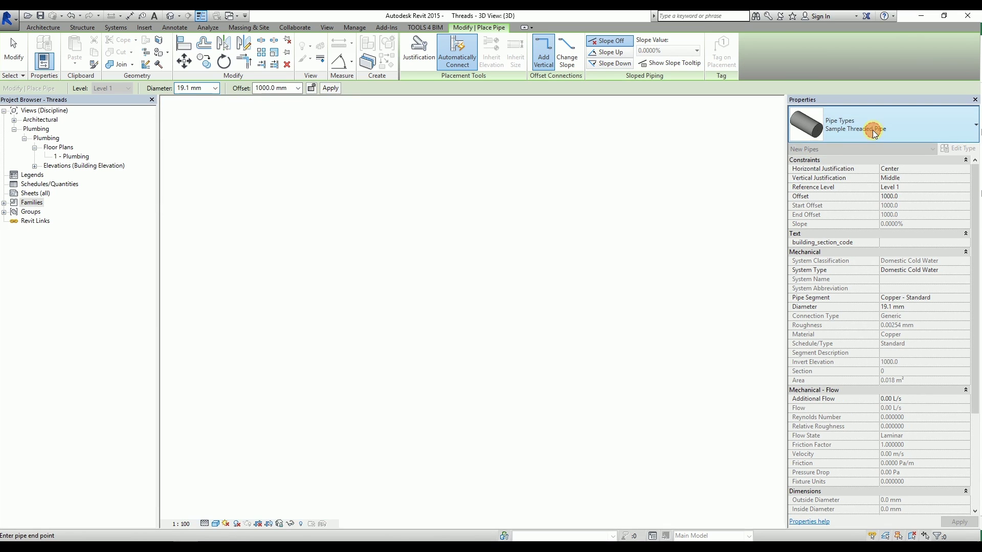
pyautogui.click(811, 132)
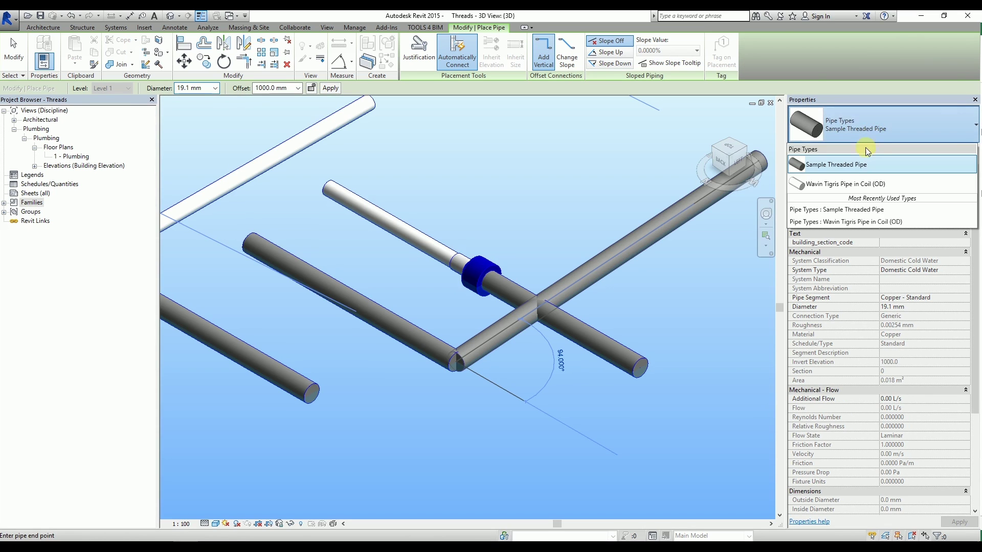
pyautogui.click(864, 185)
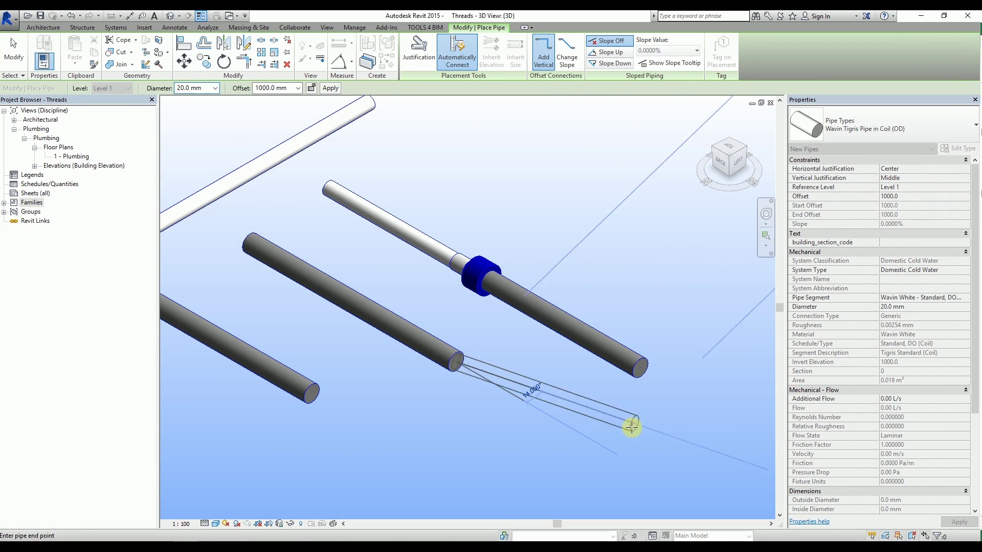
pyautogui.click(620, 459)
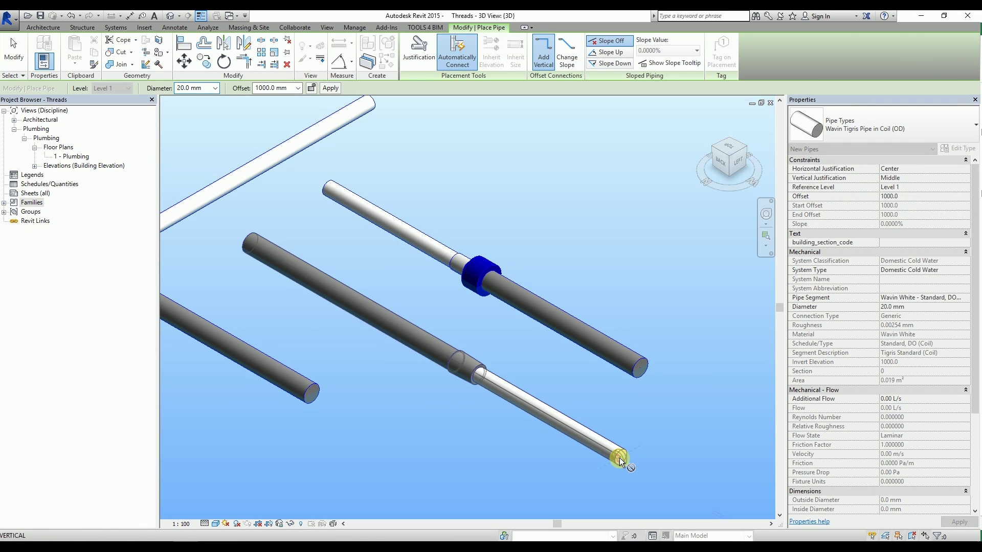
pyautogui.press('Escape')
pyautogui.press('Escape')
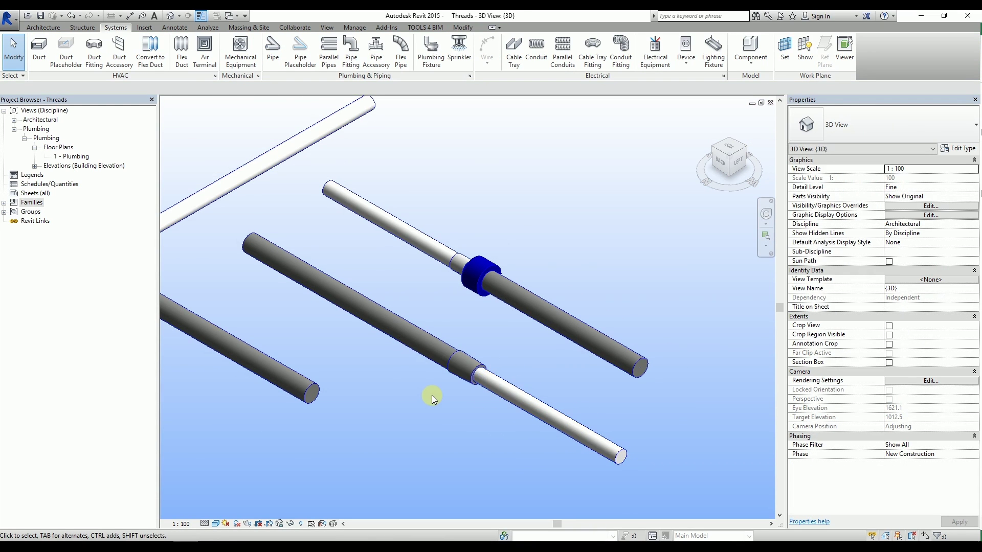
pyautogui.scroll(3, 432, 395)
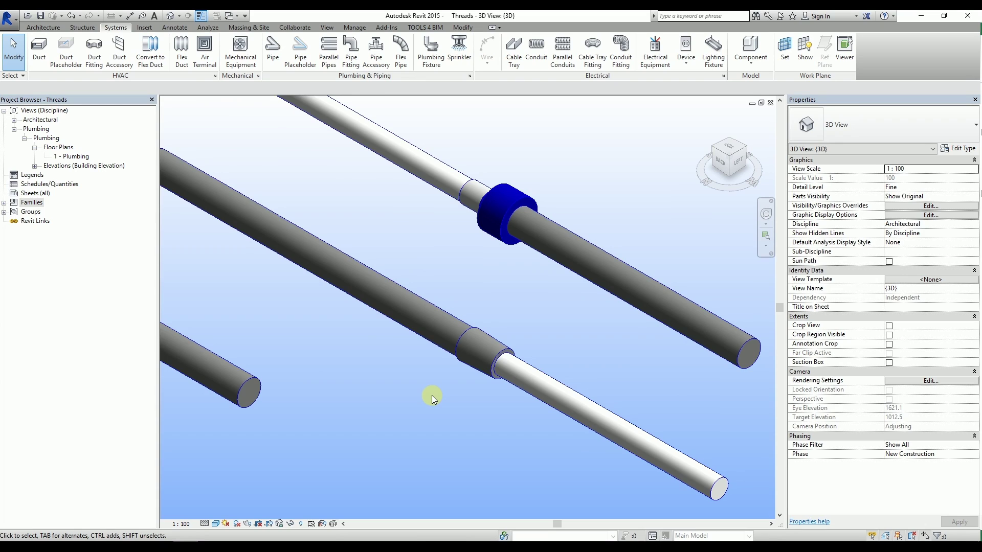
pyautogui.scroll(-2, 431, 395)
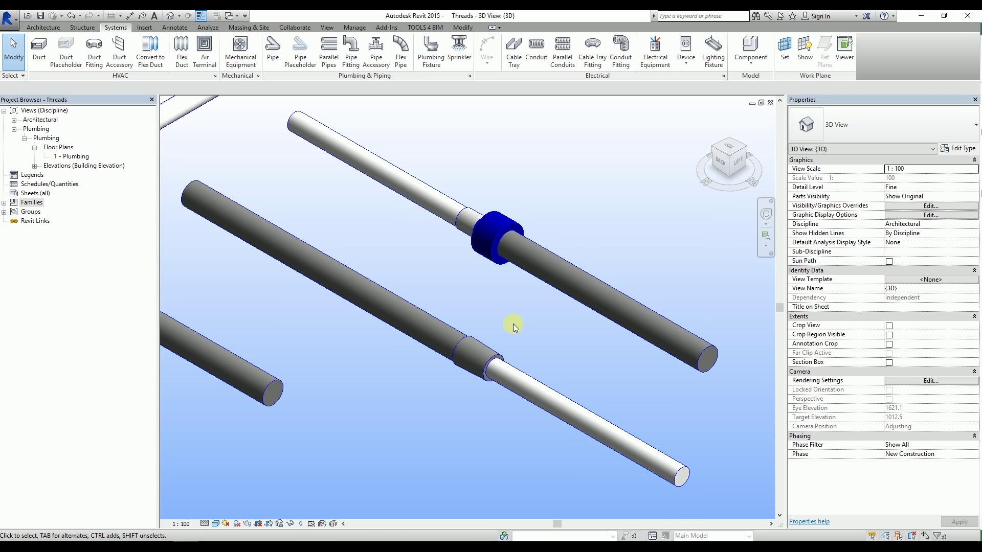
# Step: Change the second run's M_Transition fitting to Wavin Tigris Transition FMT : OD, then zoom out
pyautogui.click(490, 345)
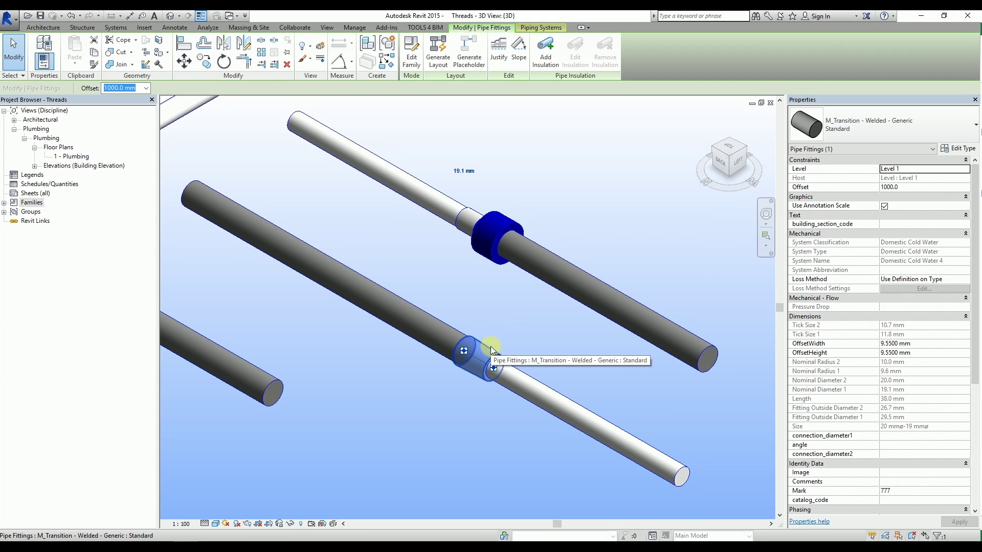
pyautogui.click(859, 127)
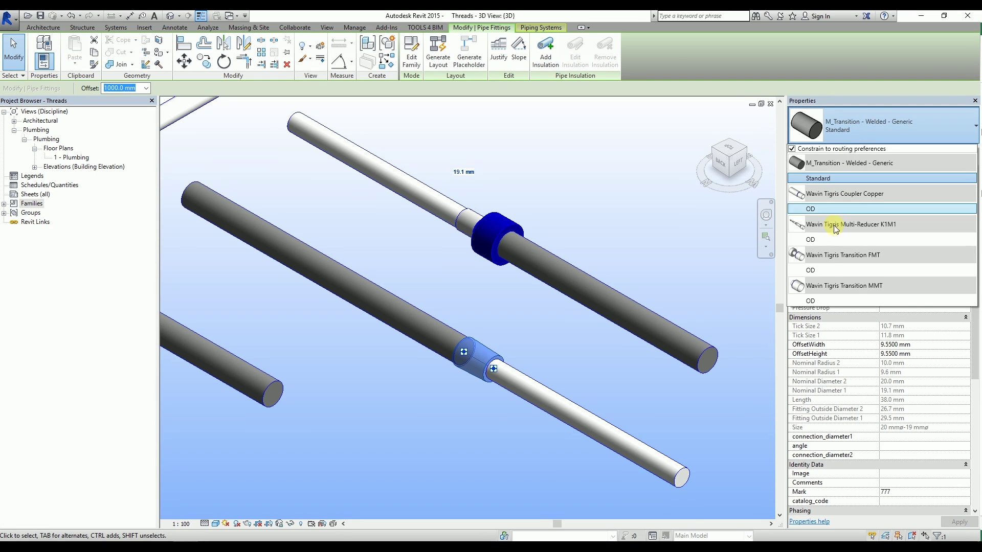
pyautogui.click(830, 273)
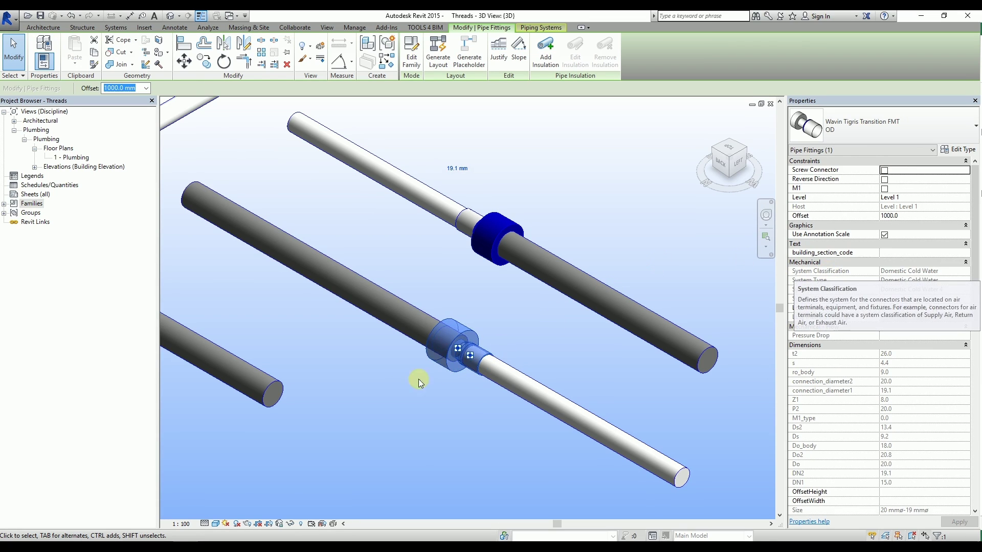
pyautogui.click(398, 385)
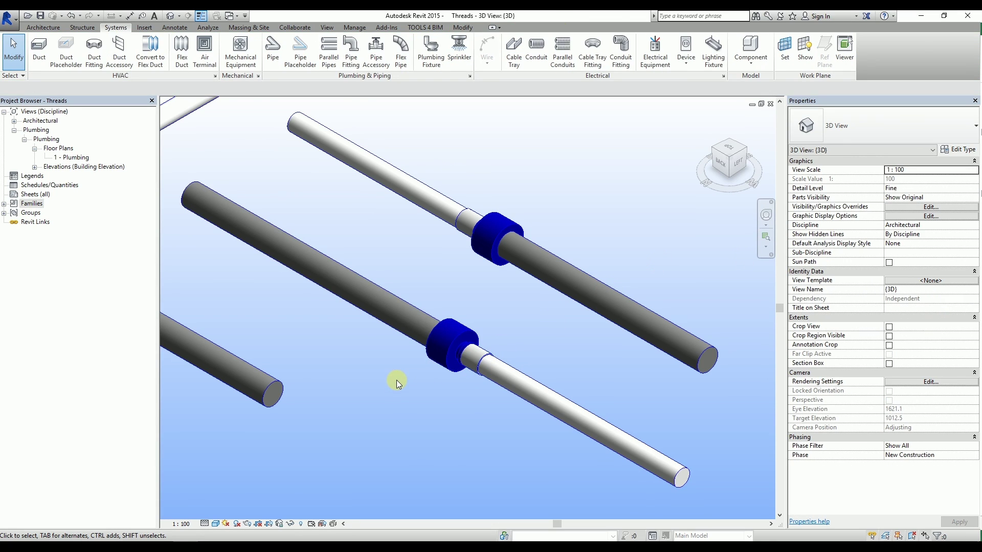
pyautogui.scroll(-3, 397, 379)
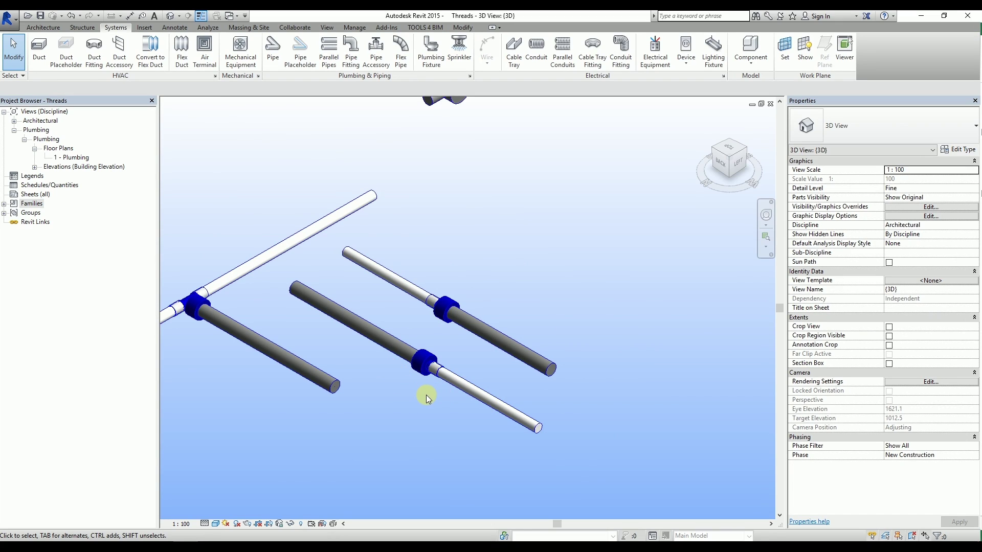
# Step: Draw a Wavin Tigris coil pipe near the mixer tap that continues as a Sample Threaded Pipe
pyautogui.press('p')
pyautogui.press('i')
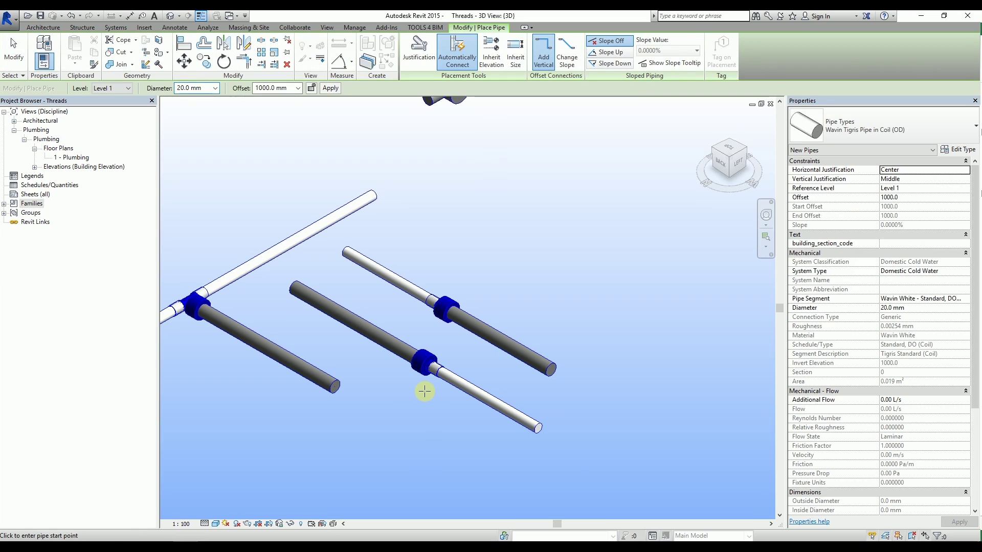
pyautogui.moveTo(511, 231); pyautogui.dragTo(467, 274, button='middle')
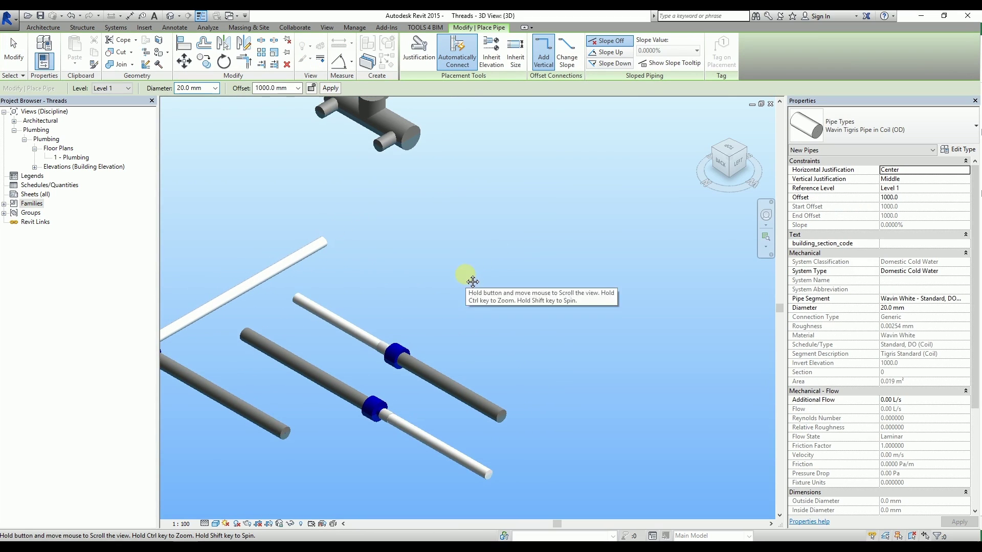
pyautogui.click(361, 266)
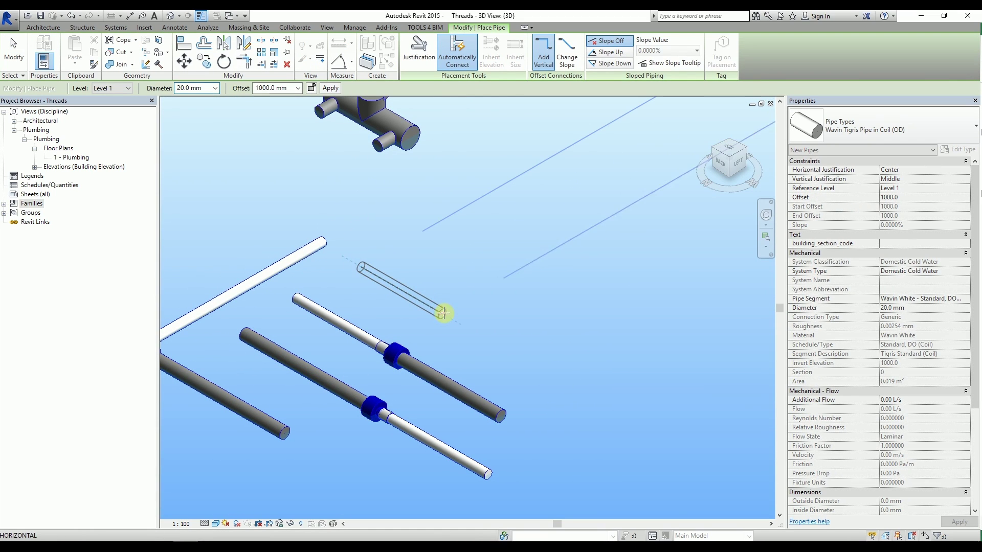
pyautogui.click(461, 323)
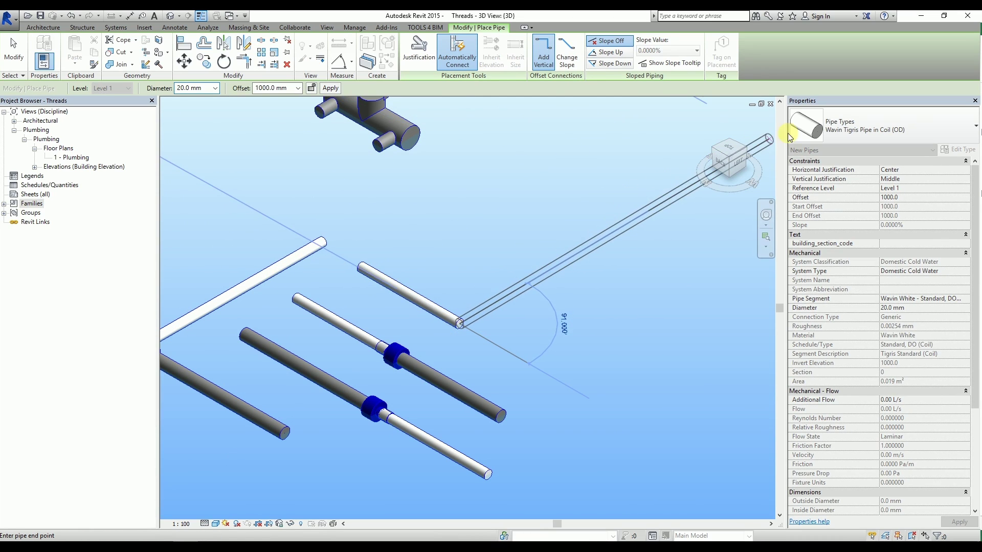
pyautogui.click(892, 132)
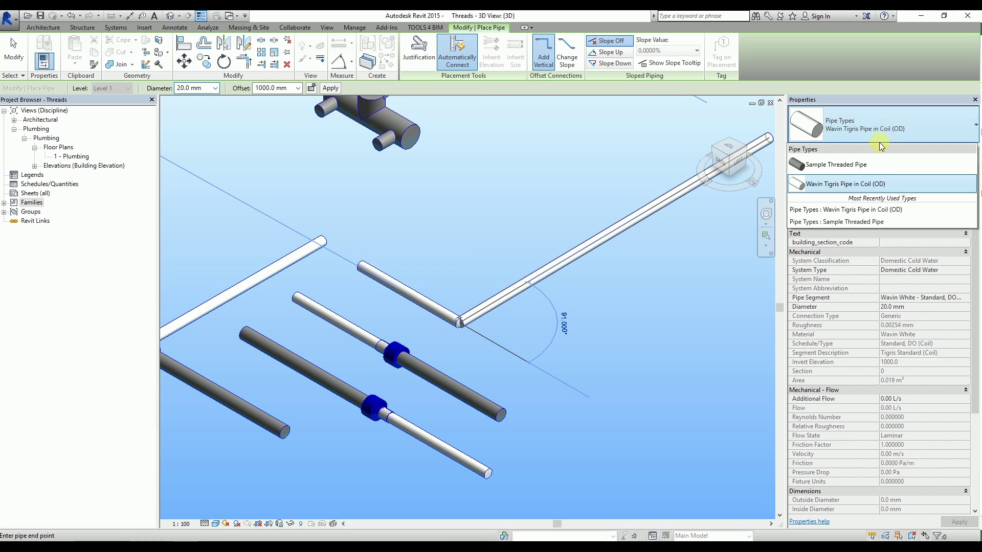
pyautogui.click(869, 168)
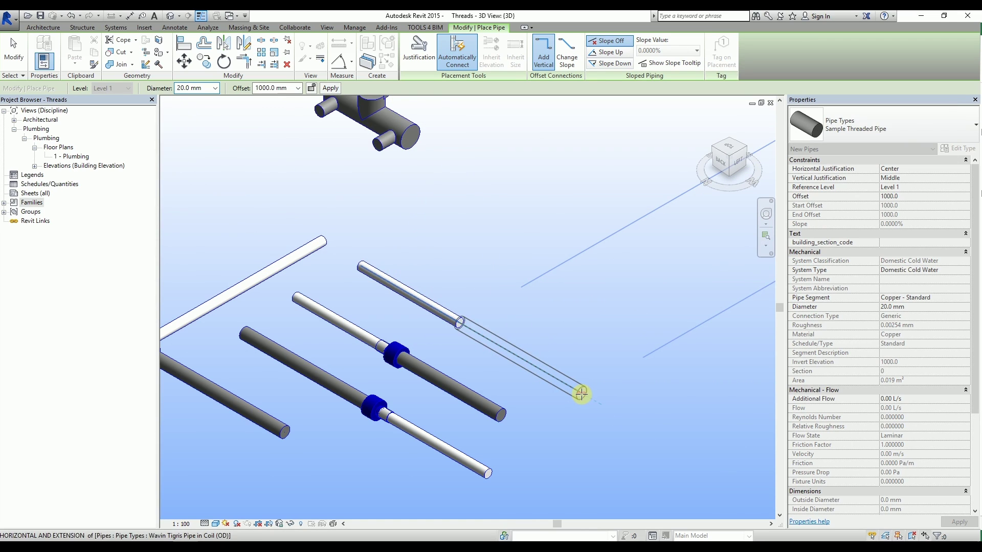
pyautogui.click(582, 394)
pyautogui.press('Escape')
pyautogui.press('Escape')
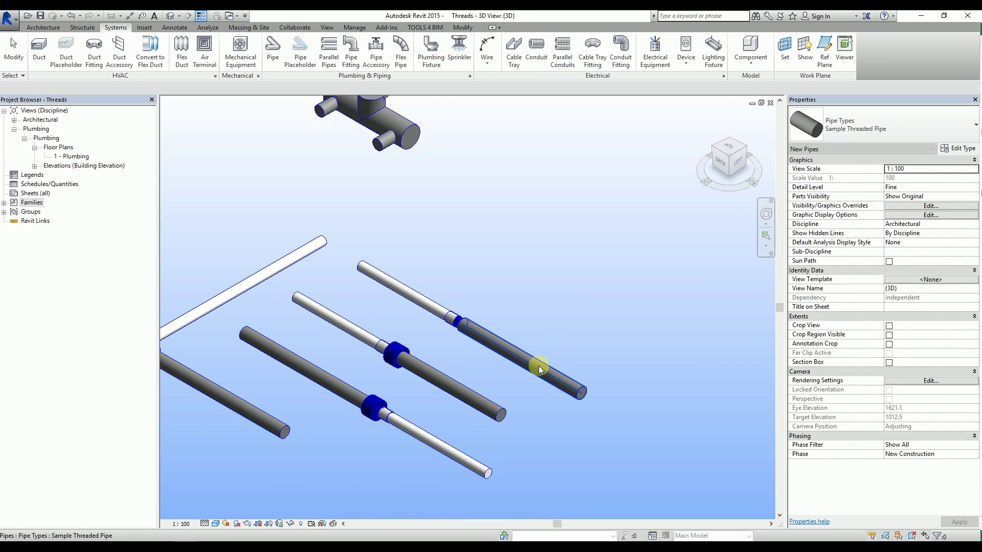
# Step: Orbit and zoom the 3D view in on the top pipe's coupler
pyautogui.press('Escape')
pyautogui.keyDown('shift'); pyautogui.moveTo(440, 337); pyautogui.dragTo(478, 354, button='middle'); pyautogui.keyUp('shift')
pyautogui.scroll(4, 609, 317)
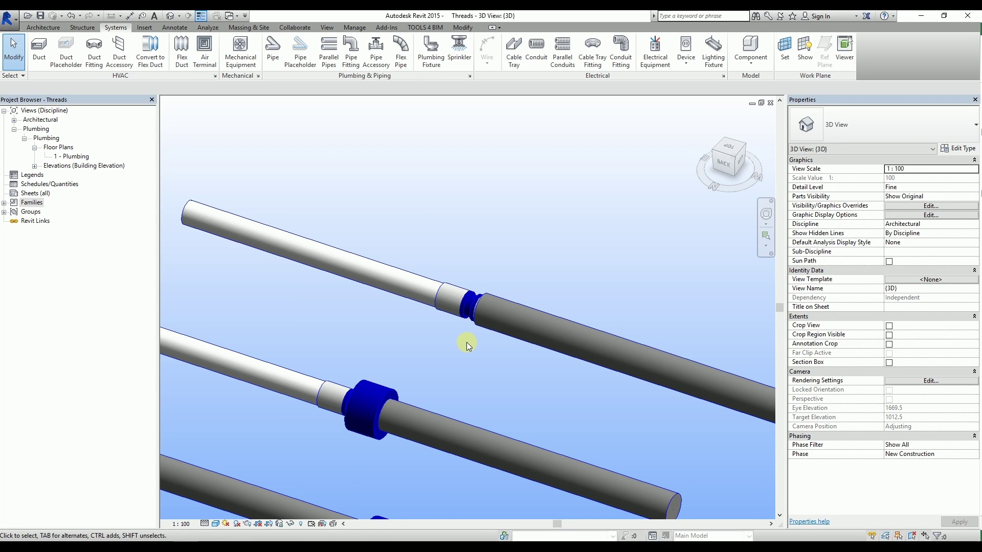
# Step: Change the top pipe's Wavin Tigris Coupler K1M1 to Wavin Tigris Transition FMT (Union) OD
pyautogui.click(468, 325)
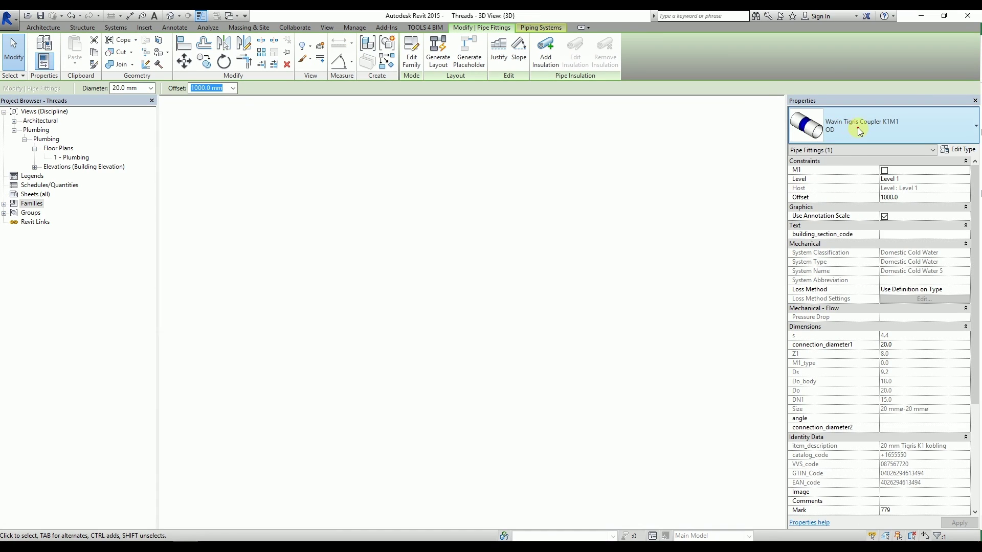
pyautogui.click(858, 129)
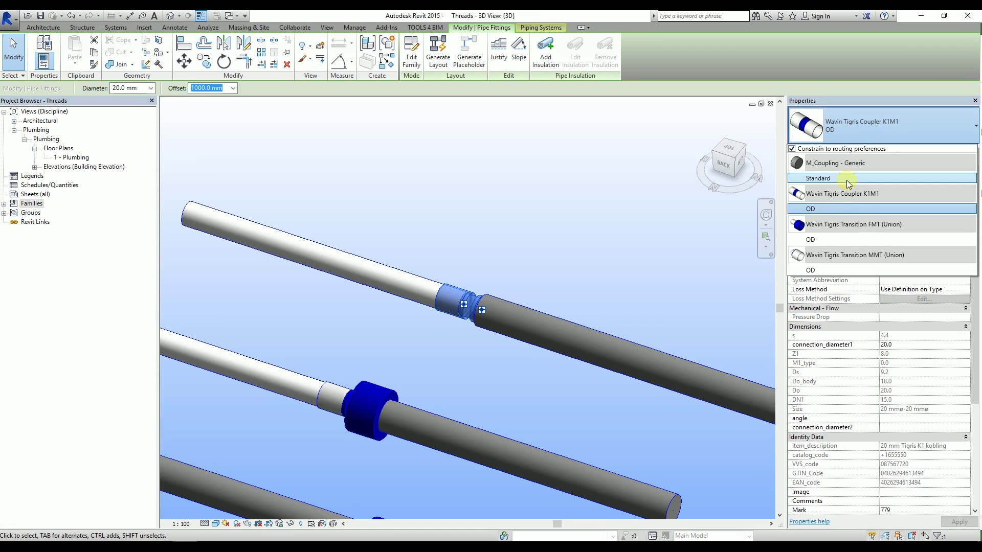
pyautogui.click(833, 241)
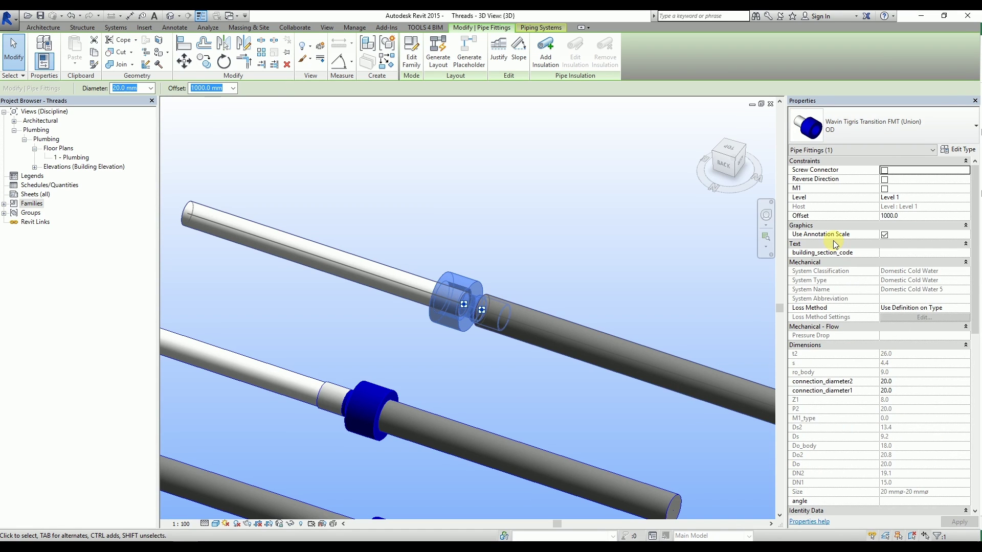
pyautogui.click(518, 262)
pyautogui.keyDown('shift'); pyautogui.moveTo(503, 262); pyautogui.dragTo(295, 435, button='middle'); pyautogui.keyUp('shift')
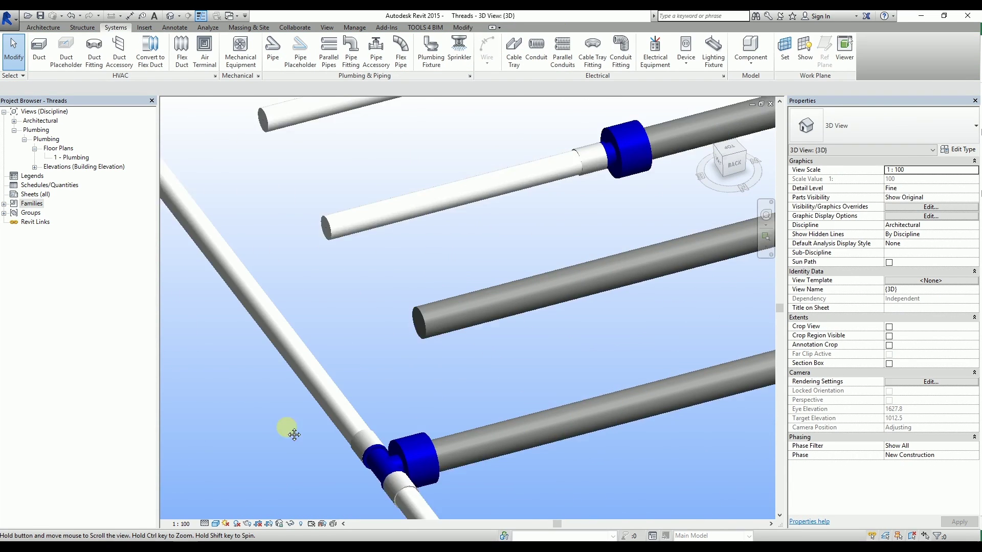
# Step: Tick Reverse Direction on the upper pipe's union so it faces the other way, then inspect it
pyautogui.moveTo(467, 189); pyautogui.dragTo(418, 361, button='middle')
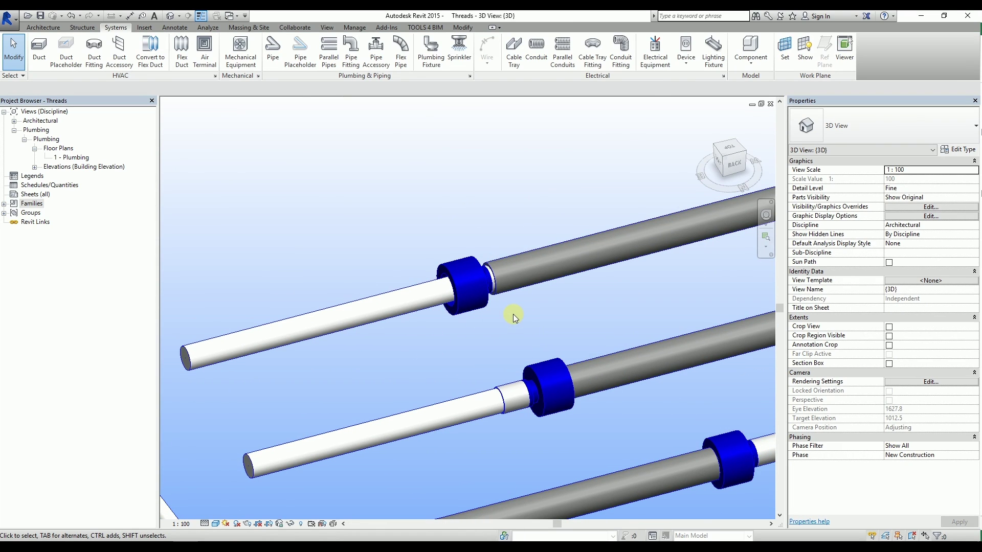
pyautogui.scroll(2, 514, 314)
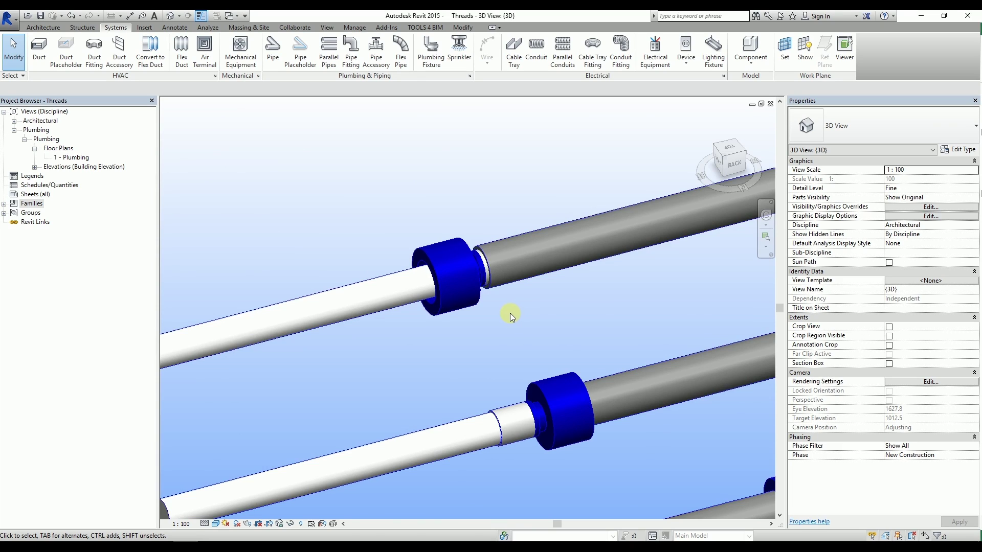
pyautogui.click(481, 302)
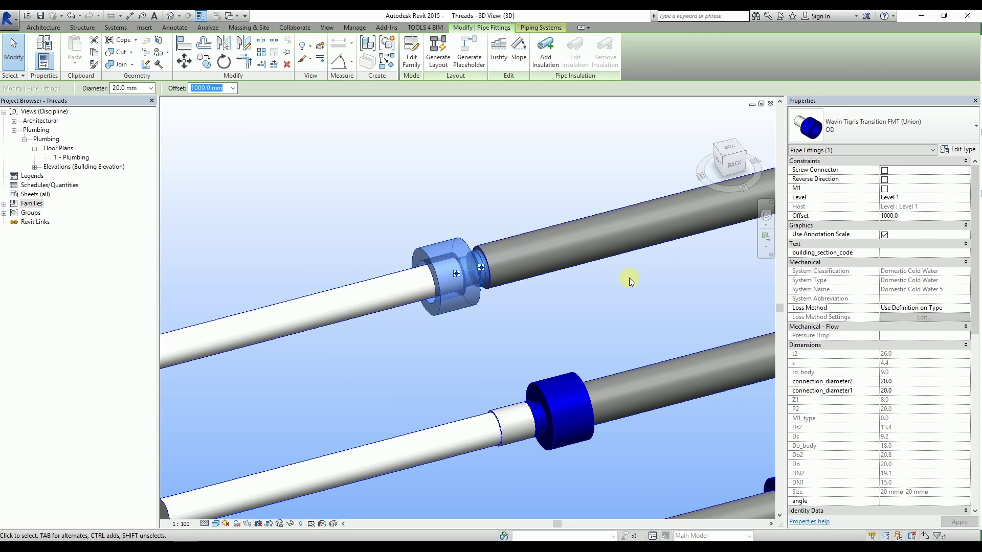
pyautogui.click(885, 179)
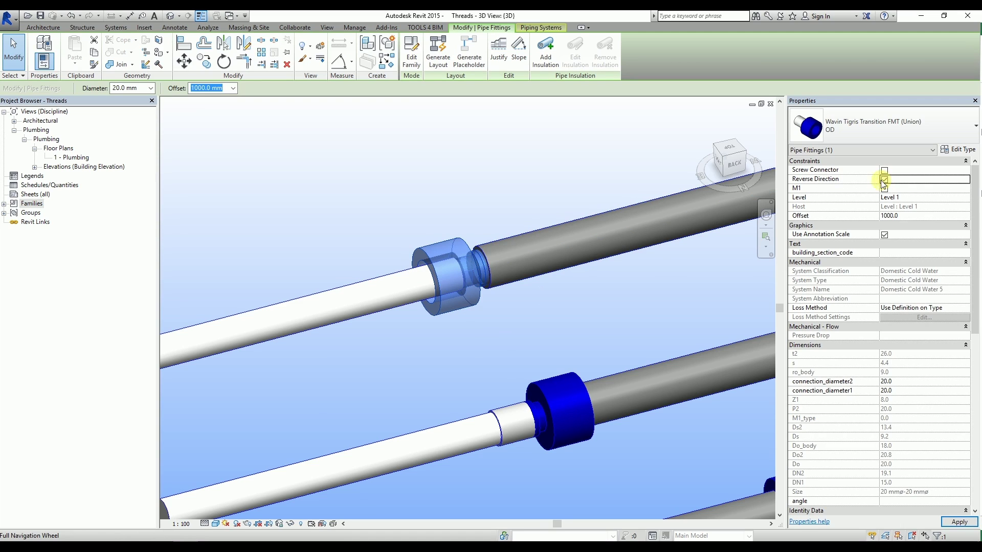
pyautogui.click(437, 203)
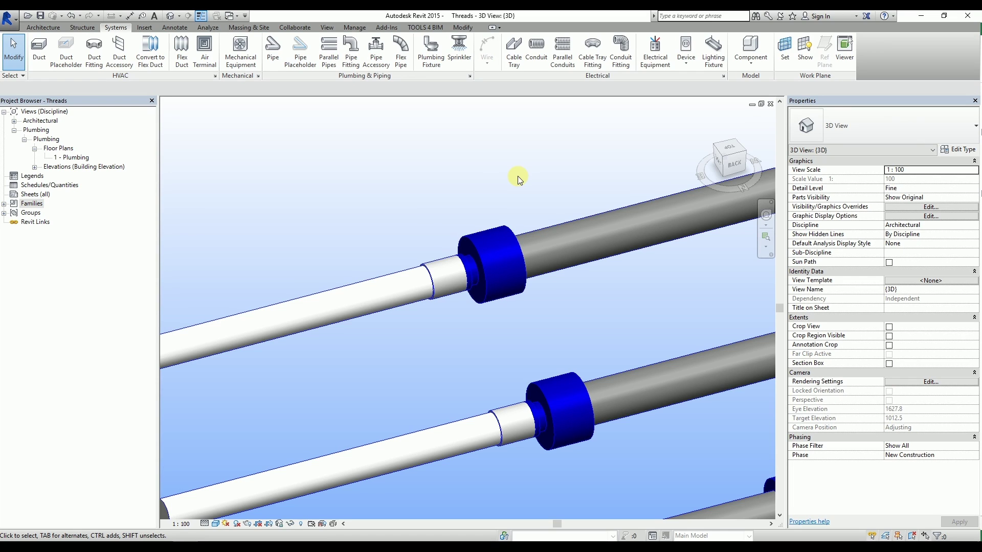
pyautogui.click(495, 229)
pyautogui.keyDown('shift'); pyautogui.moveTo(527, 208); pyautogui.dragTo(428, 202, button='middle'); pyautogui.keyUp('shift')
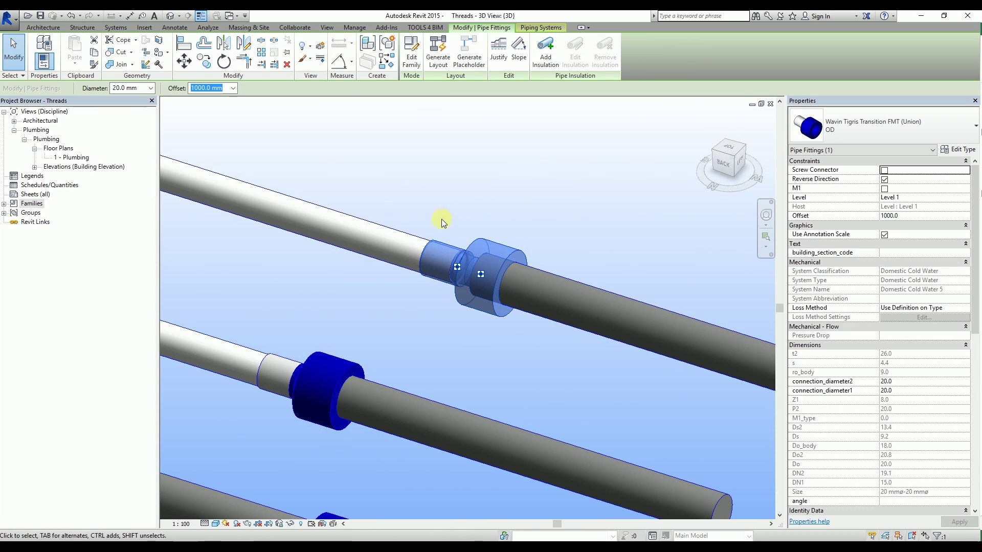
pyautogui.click(407, 318)
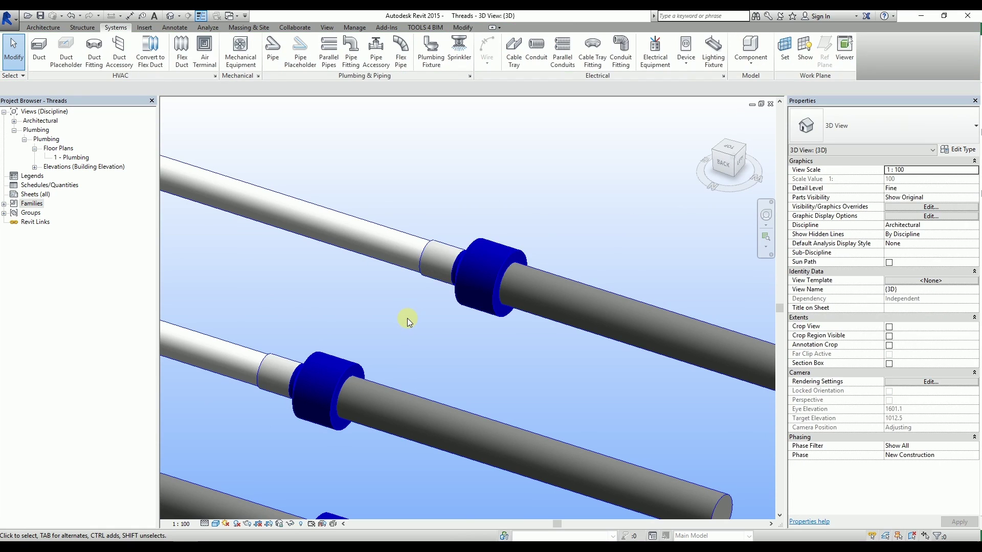
# Step: Zoom out and pan to the mixer tap, then select it to show its 12.7 mm inlets
pyautogui.scroll(-4, 407, 318)
pyautogui.scroll(-2, 407, 318)
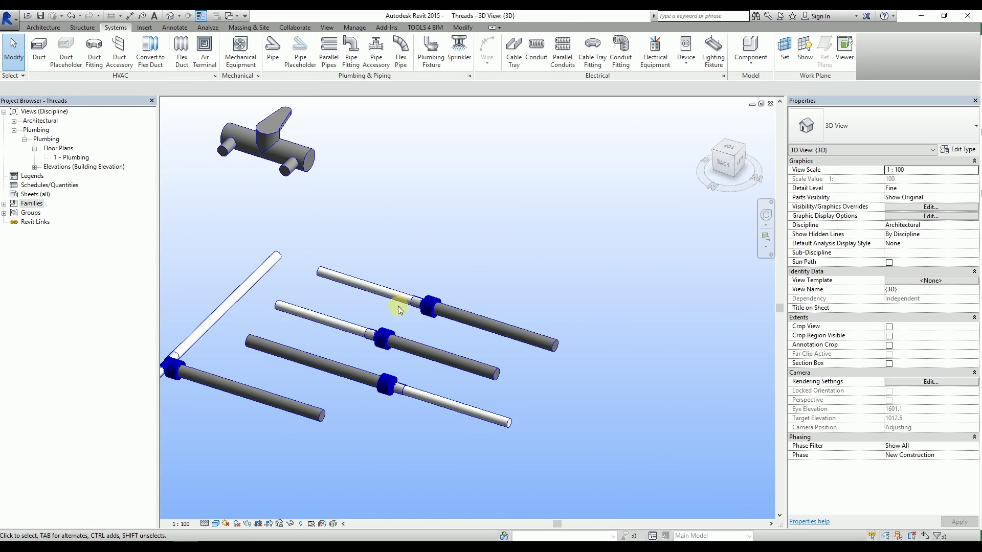
pyautogui.moveTo(258, 198); pyautogui.dragTo(406, 285, button='middle')
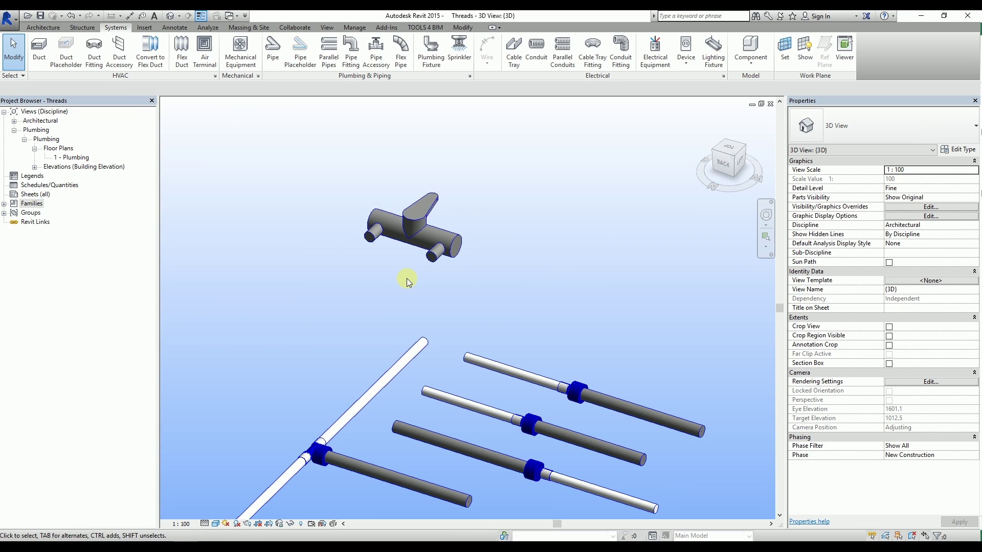
pyautogui.click(374, 242)
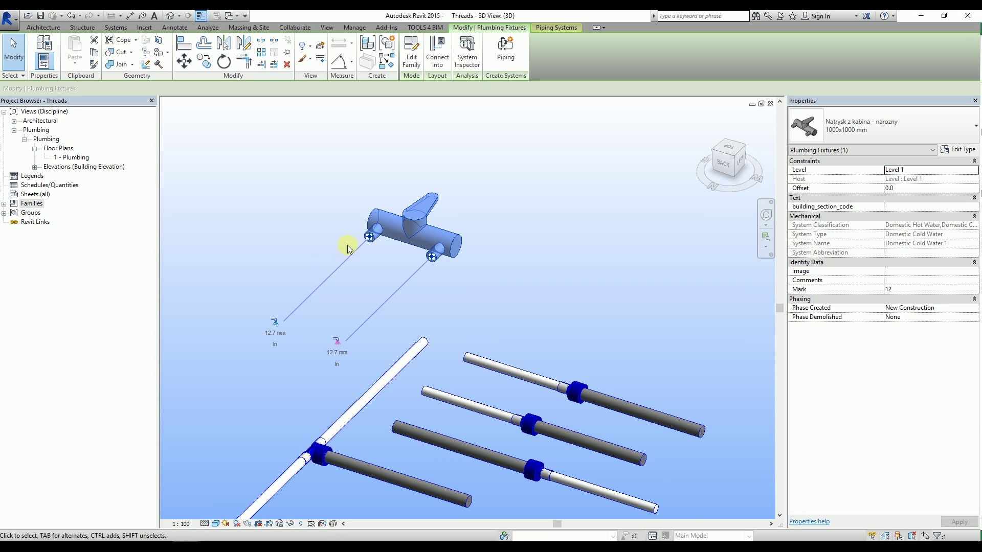
# Step: Draw a Wavin Tigris Pipe in Coil (OD) from the tap's left connector down below the tap
pyautogui.rightClick(368, 235)
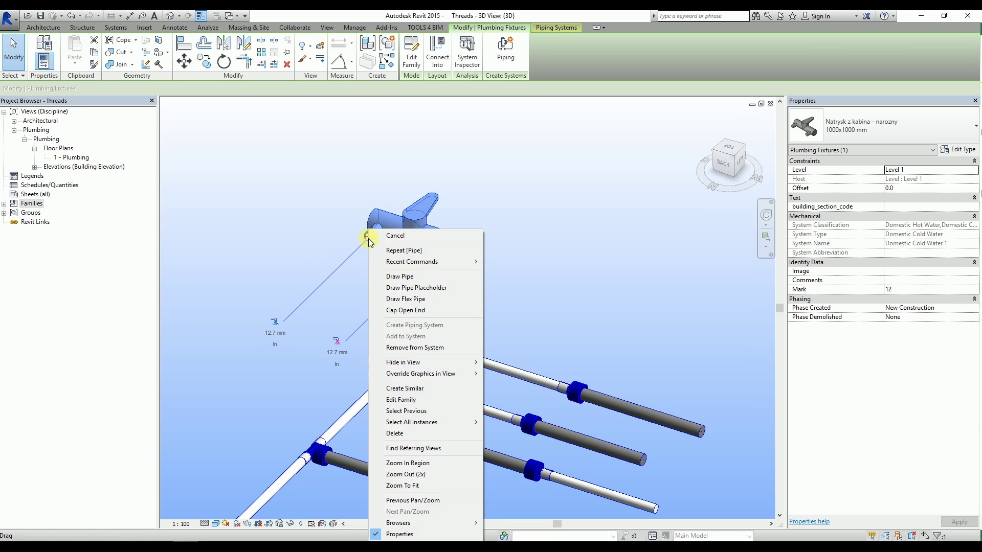
pyautogui.click(392, 277)
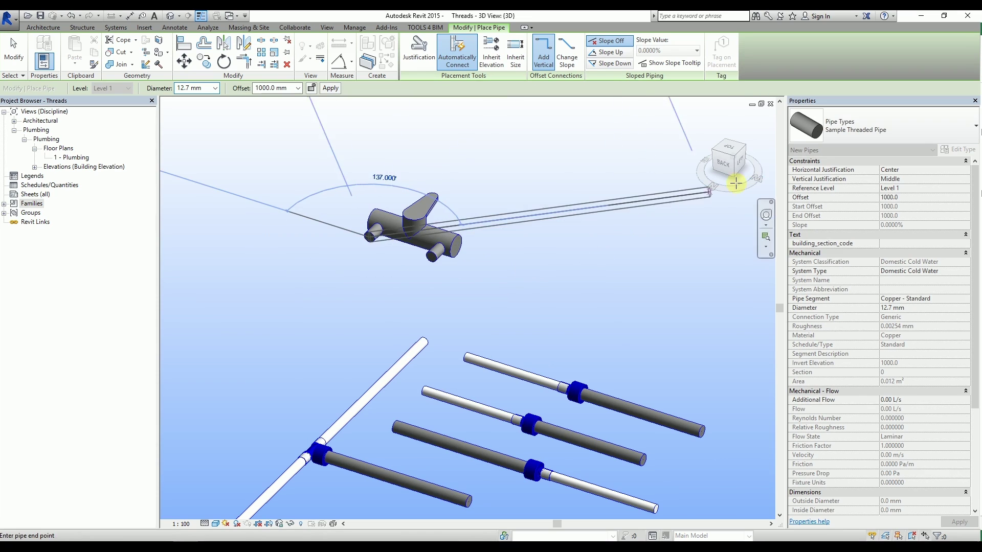
pyautogui.click(867, 132)
pyautogui.click(863, 183)
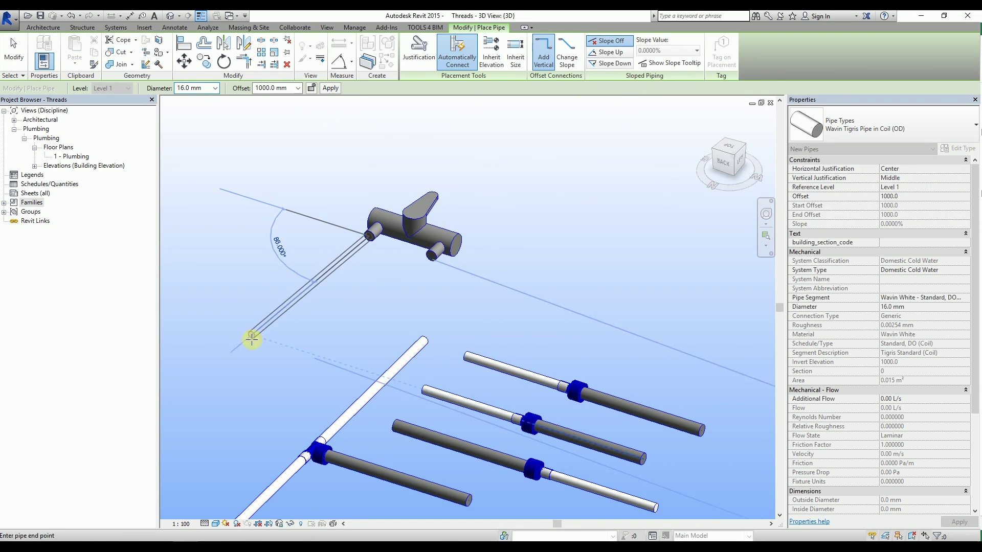
pyautogui.click(246, 357)
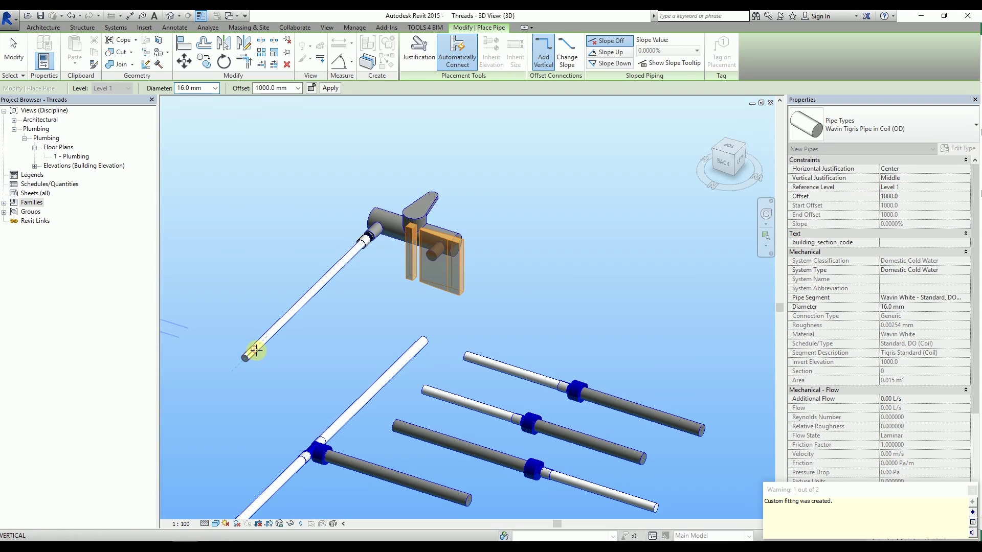
pyautogui.press('Escape')
pyautogui.press('Escape')
# Step: Select and orbit around the Multi-Reducer K1M1 fitting created at the tap to check it
pyautogui.click(367, 238)
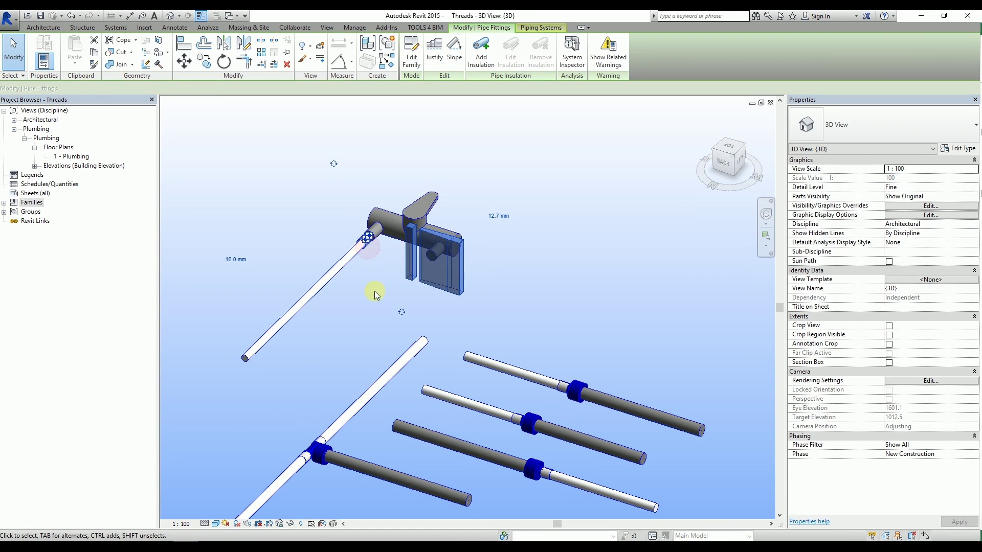
pyautogui.keyDown('shift'); pyautogui.moveTo(365, 275); pyautogui.dragTo(609, 345, button='middle'); pyautogui.keyUp('shift')
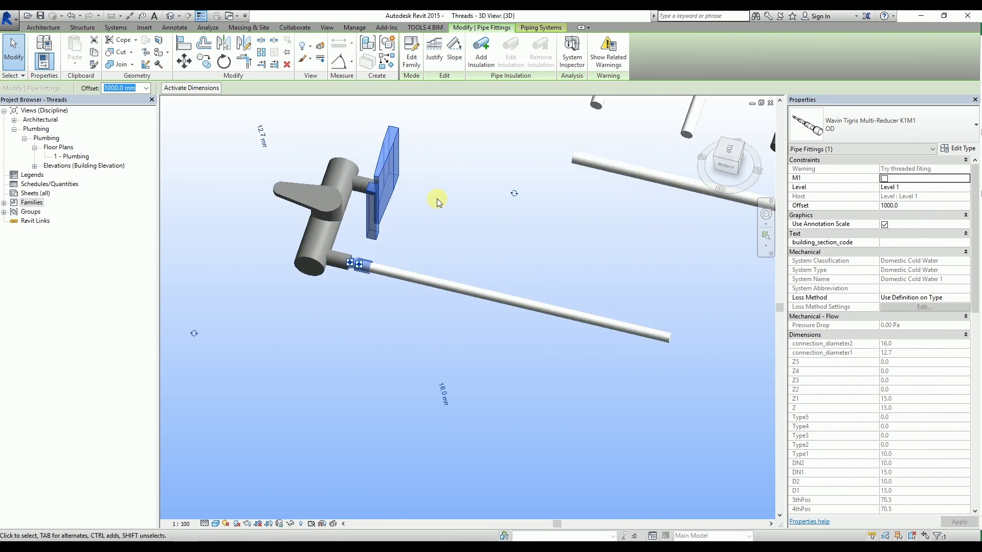
pyautogui.scroll(2, 437, 200)
pyautogui.click(423, 211)
pyautogui.scroll(3, 427, 225)
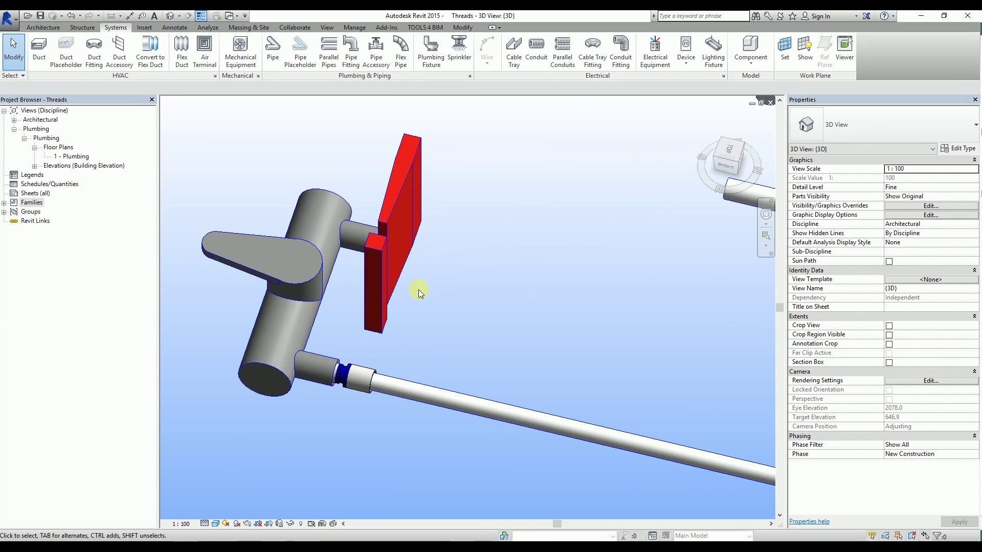
pyautogui.click(389, 315)
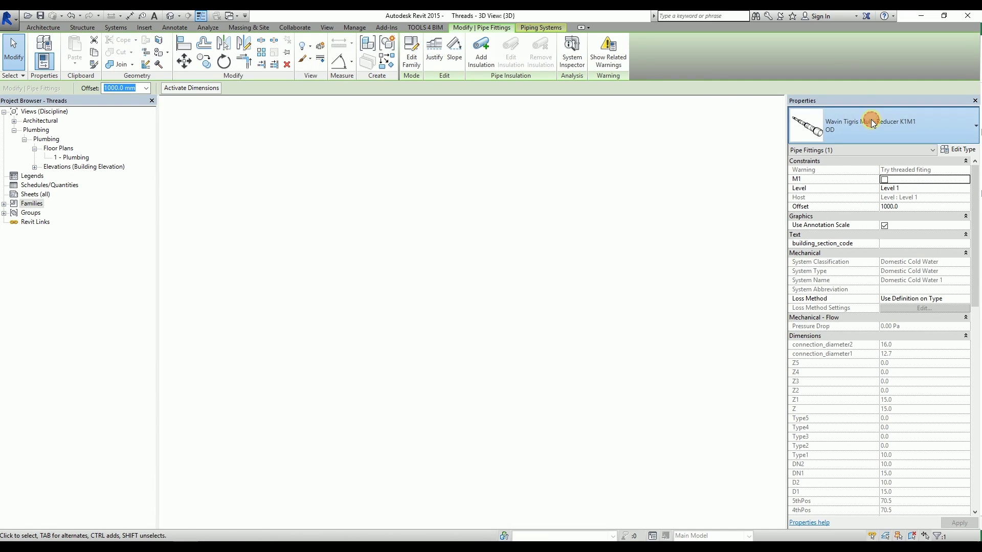
pyautogui.click(873, 124)
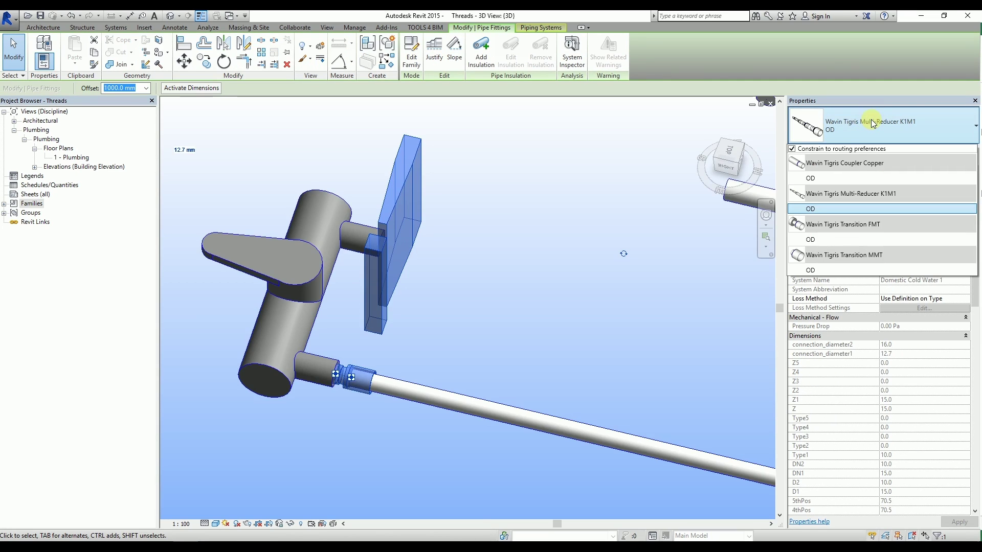
pyautogui.click(841, 229)
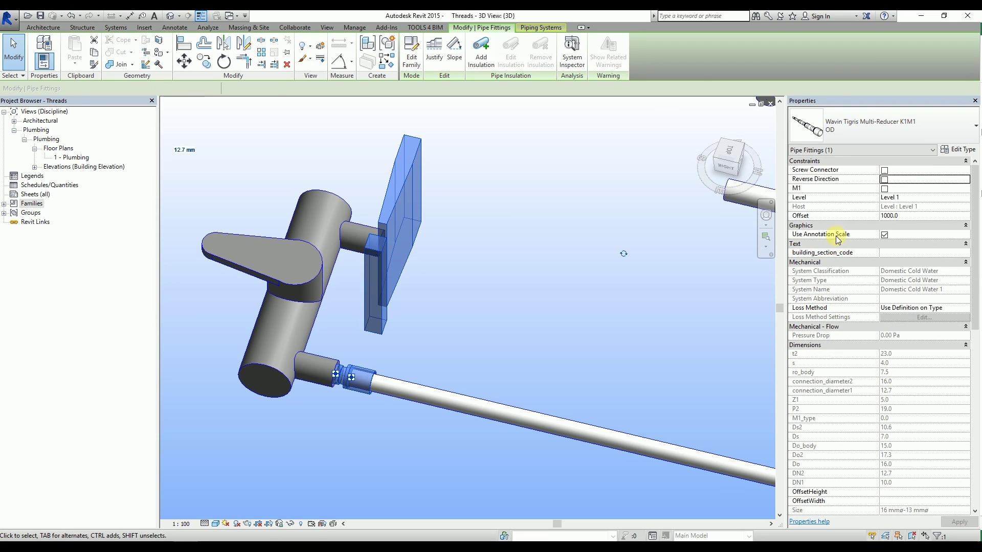
pyautogui.click(465, 325)
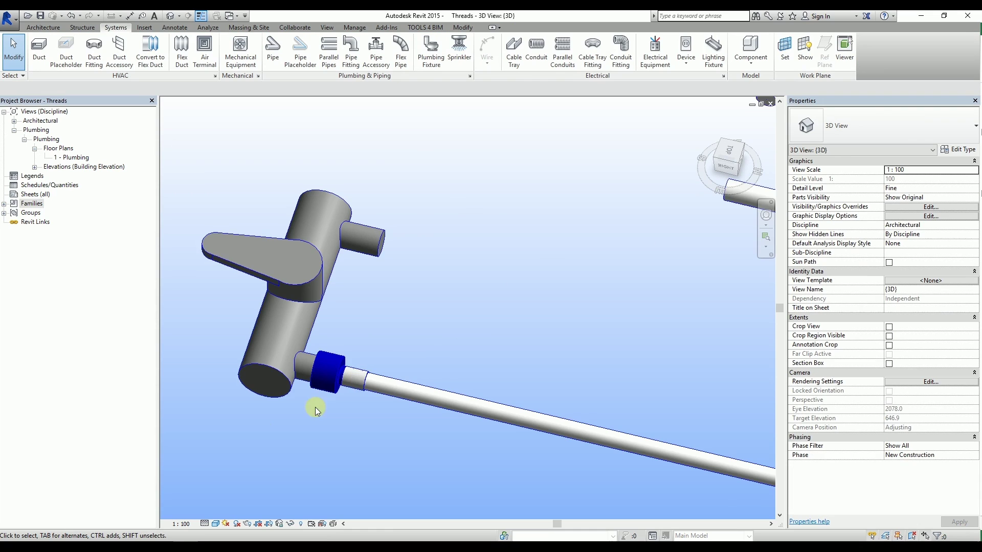
pyautogui.scroll(-5, 196, 481)
pyautogui.keyDown('shift'); pyautogui.moveTo(323, 416); pyautogui.dragTo(265, 236, button='middle'); pyautogui.keyUp('shift')
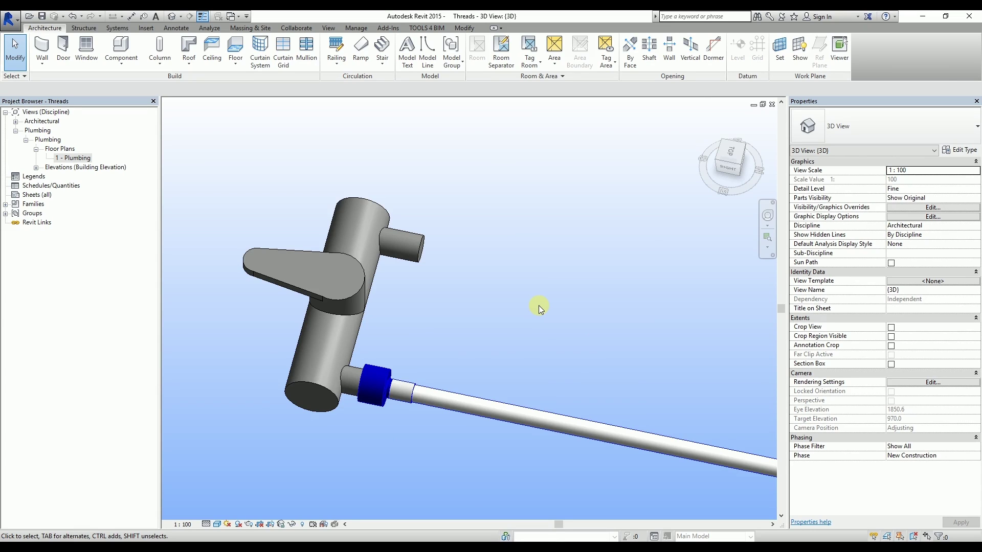
pyautogui.scroll(-2, 539, 306)
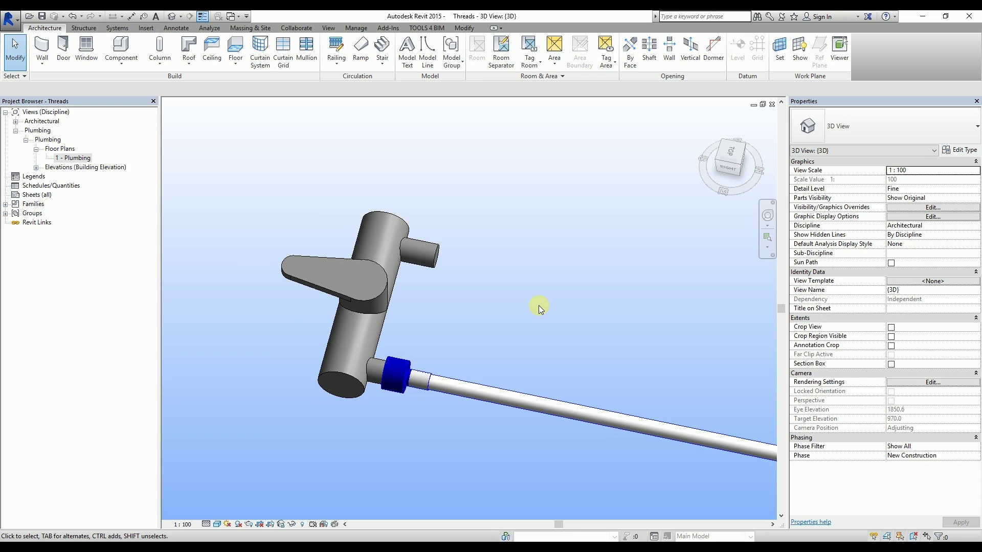
# Step: Draw a pipe from the tap's hot connector at a 1300 mm offset, running horizontally to its end
pyautogui.click(439, 247)
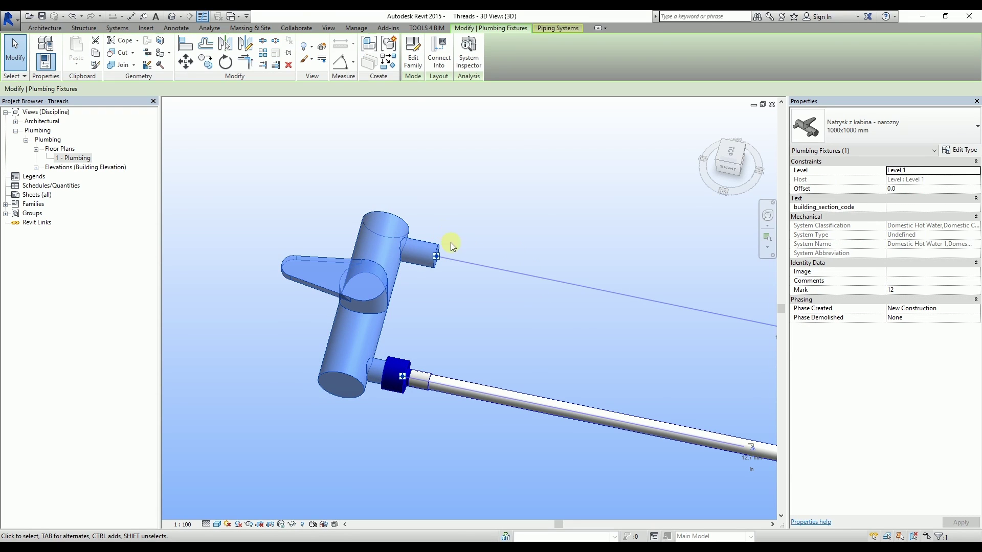
pyautogui.rightClick(438, 256)
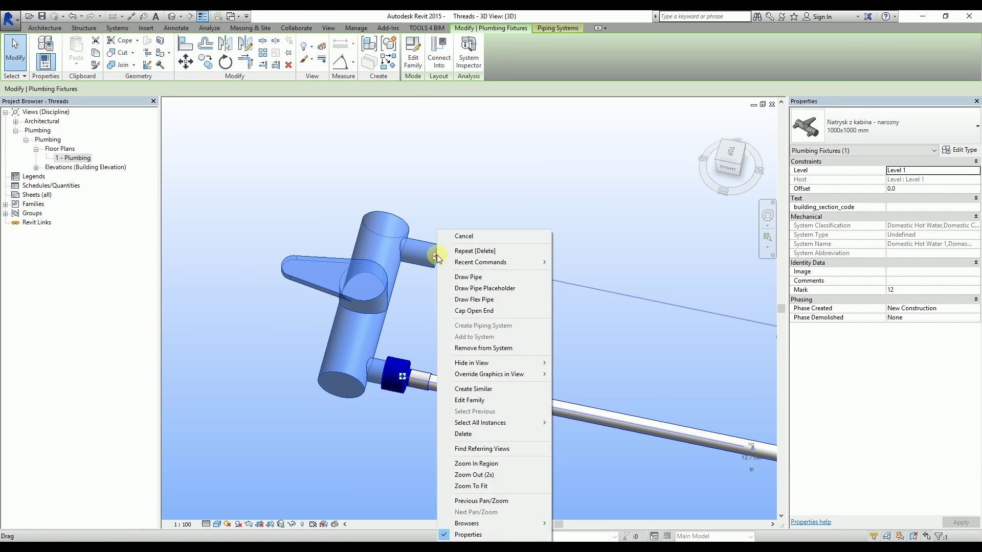
pyautogui.click(506, 282)
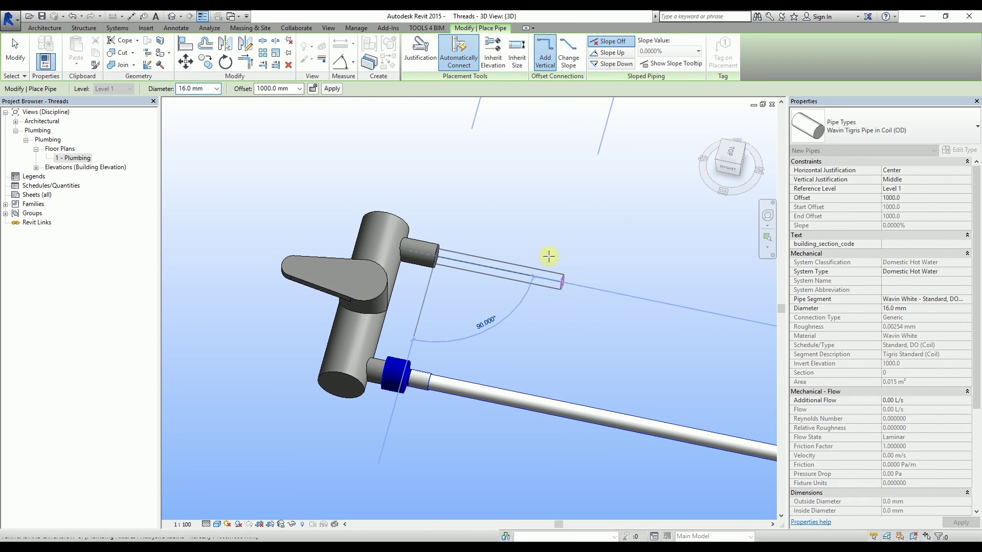
pyautogui.click(289, 89)
pyautogui.write('1300')
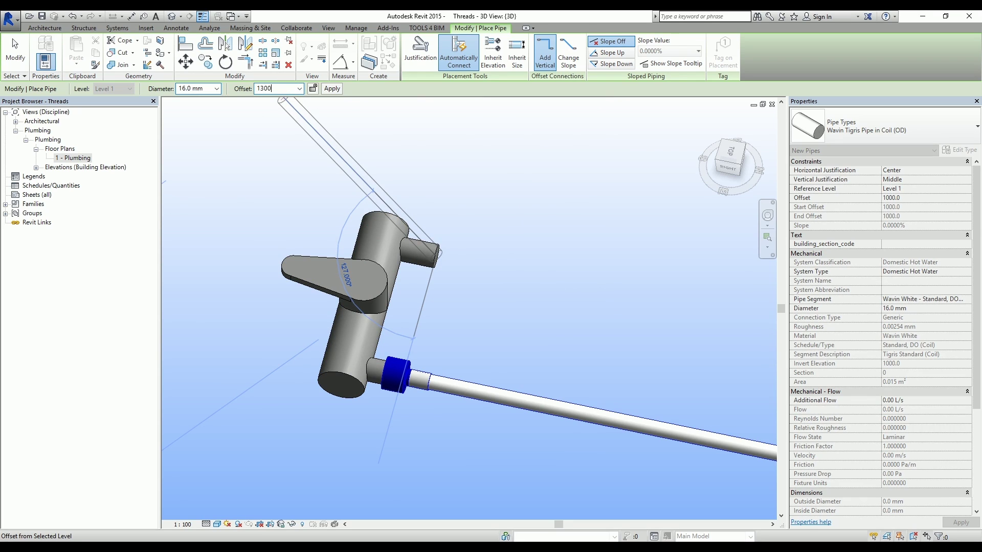
pyautogui.press('Return')
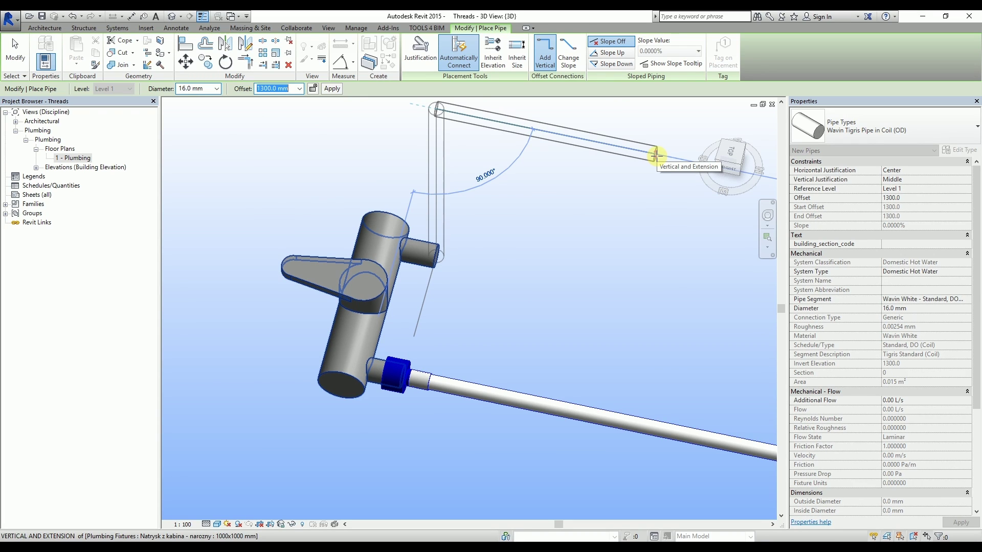
pyautogui.click(656, 154)
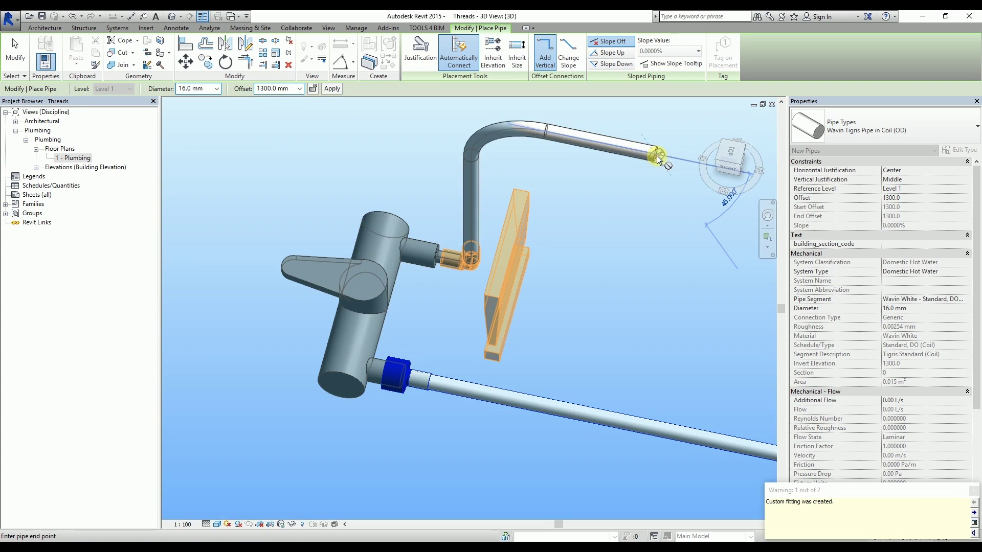
pyautogui.press('Escape')
pyautogui.press('Escape')
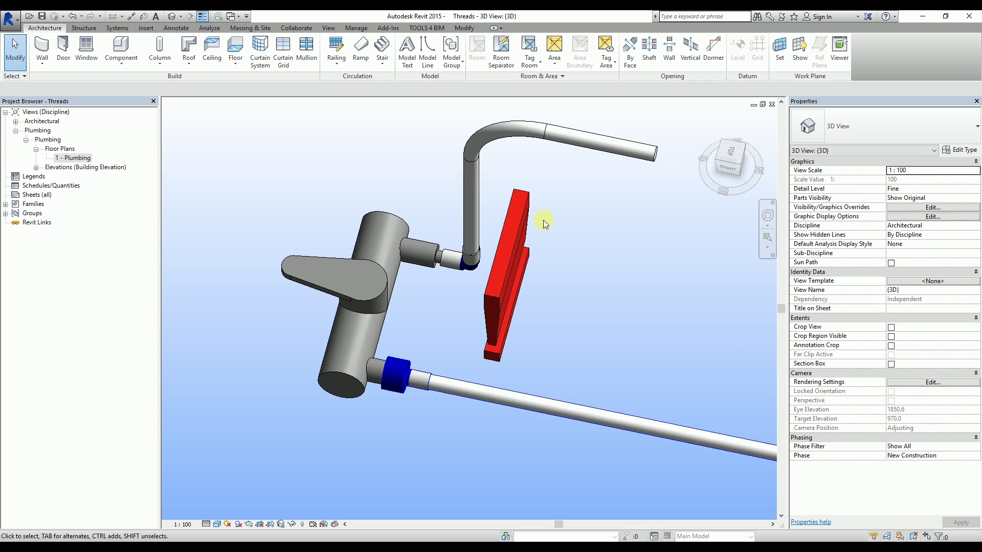
# Step: Change the hot-connector elbow's type to Wavin Tigris Elbow K1M1 FMT : OD and inspect it
pyautogui.click(531, 218)
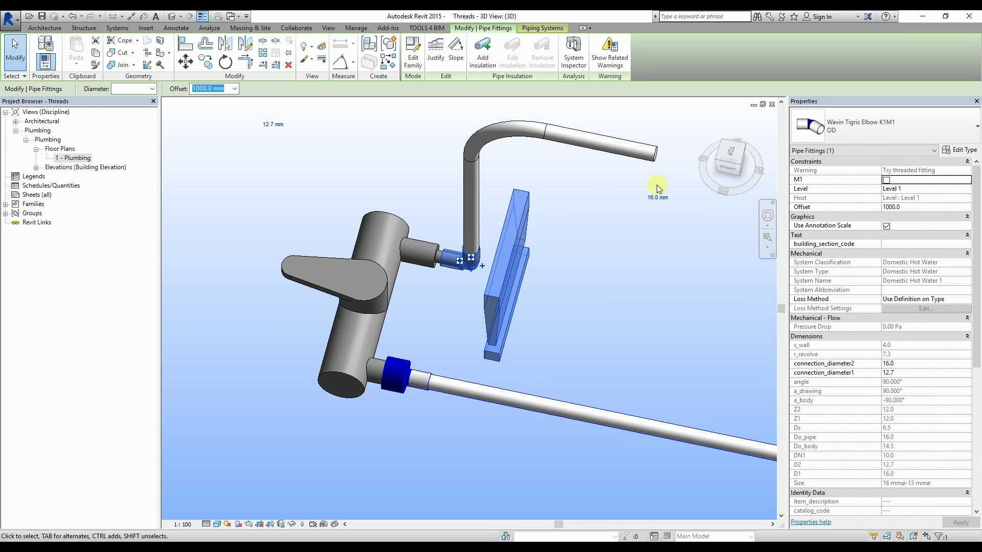
pyautogui.click(865, 136)
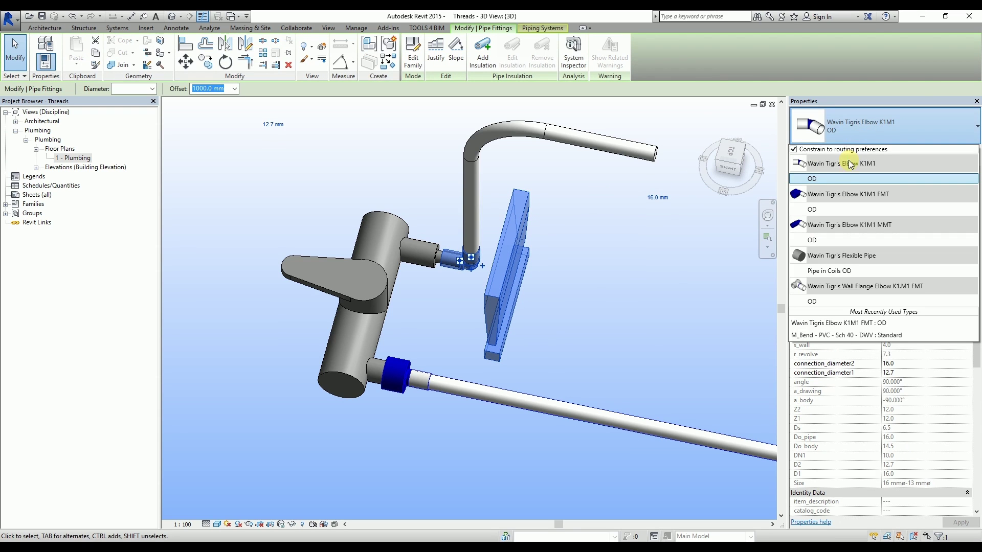
pyautogui.click(836, 210)
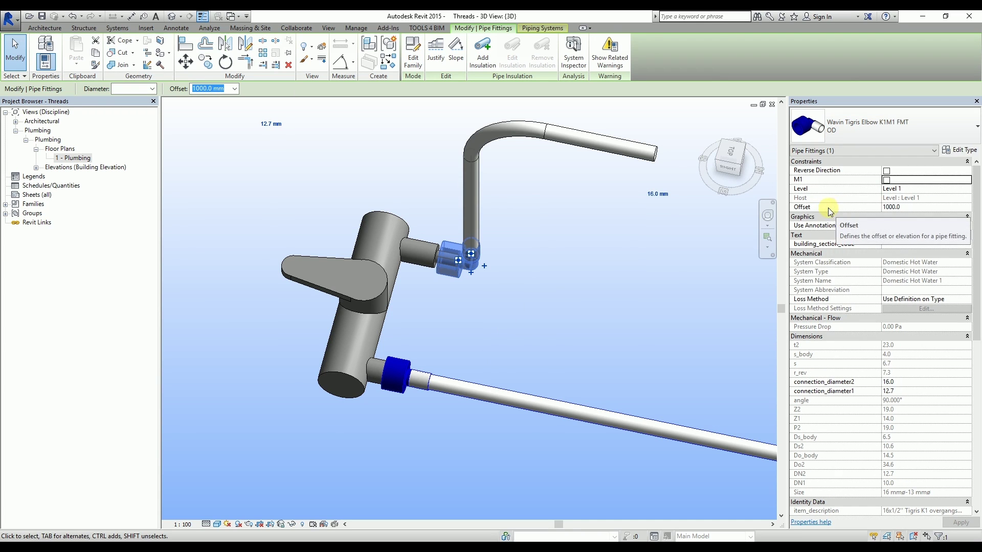
pyautogui.click(423, 293)
pyautogui.keyDown('shift'); pyautogui.moveTo(423, 293); pyautogui.dragTo(499, 311, button='middle'); pyautogui.keyUp('shift')
pyautogui.scroll(5, 291, 398)
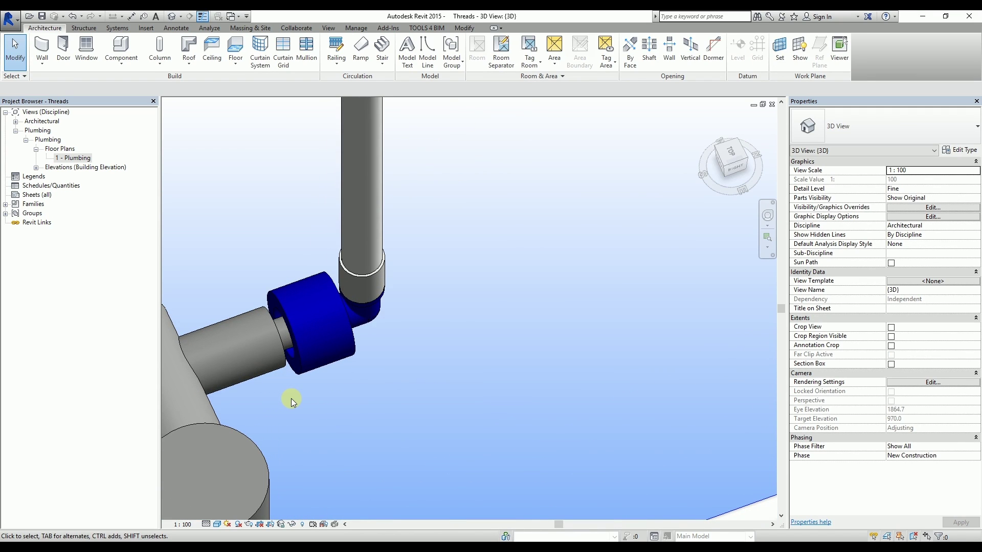
# Step: Clear the selection and open the 1 - Plumbing floor plan from the Project Browser
pyautogui.click(289, 349)
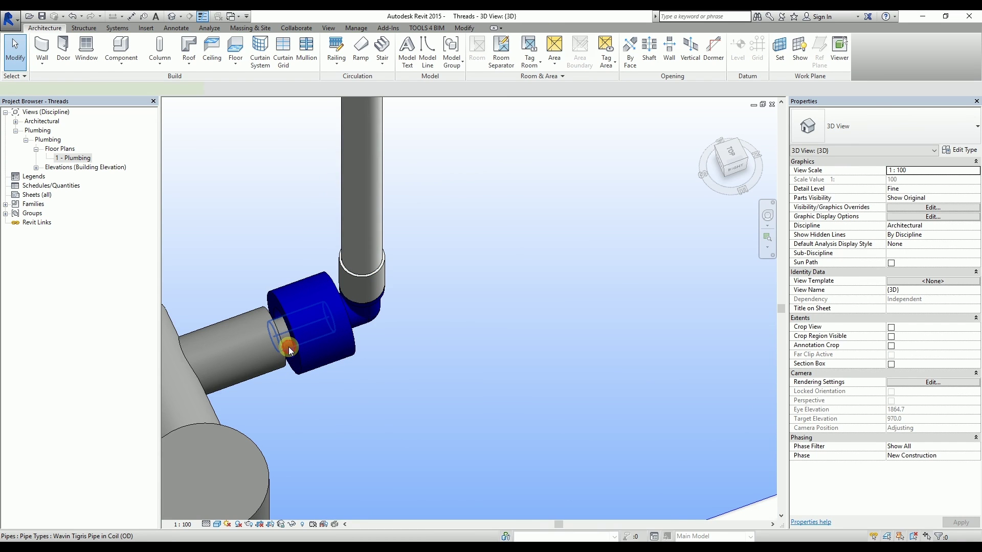
pyautogui.press('Escape')
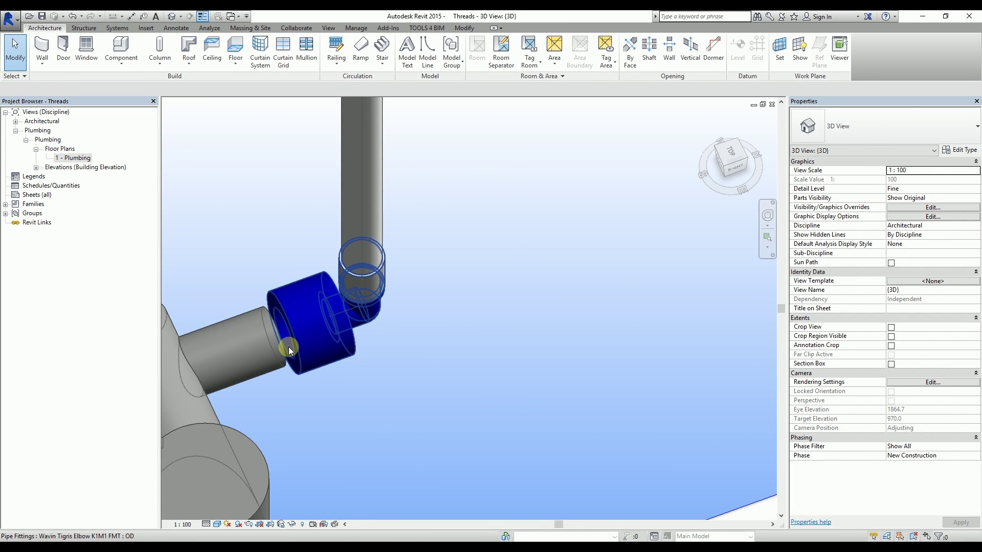
pyautogui.click(275, 394)
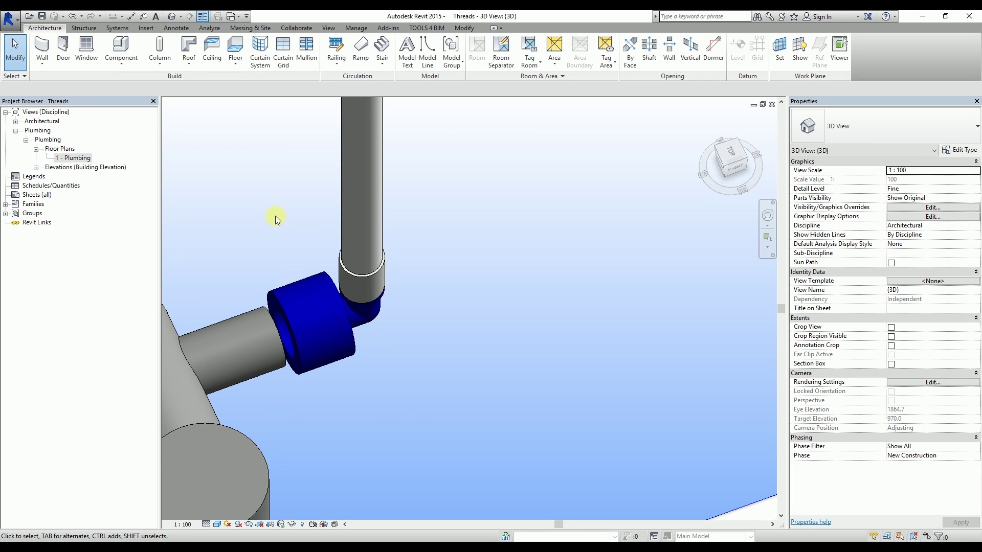
pyautogui.doubleClick(74, 160)
pyautogui.scroll(3, 493, 291)
pyautogui.scroll(6, 499, 301)
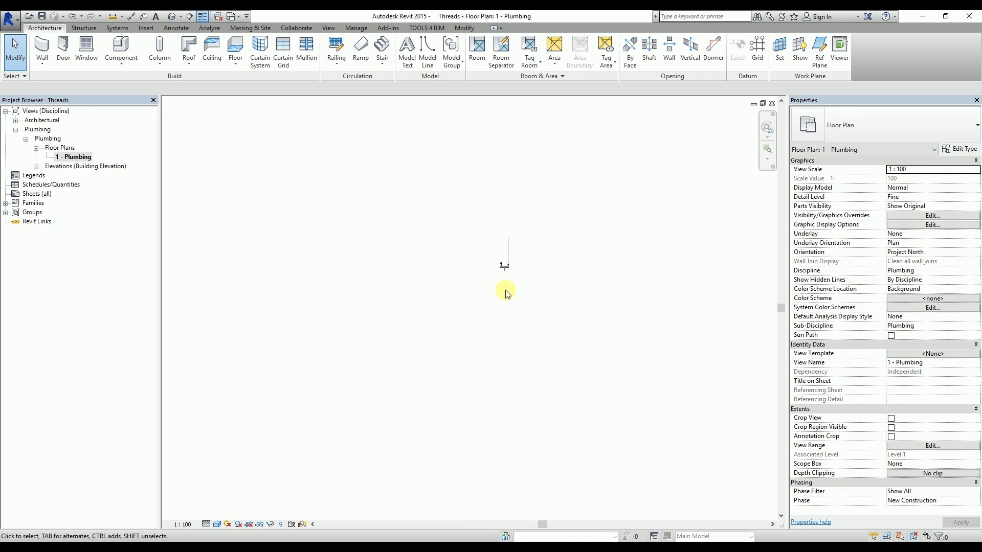
# Step: In plan, drag the hot-side elbow down onto the tap's connector stub, then return to 3D
pyautogui.scroll(4, 497, 243)
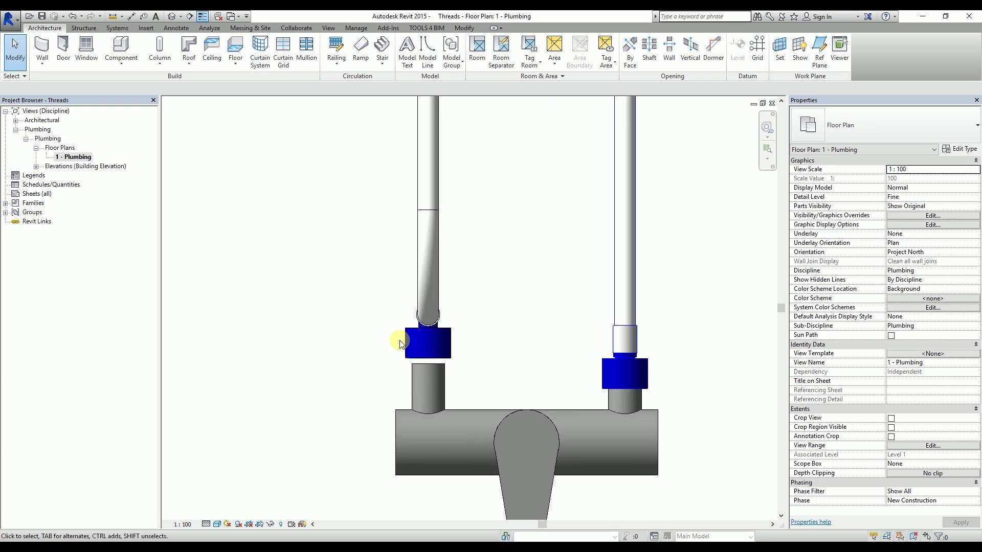
pyautogui.click(403, 340)
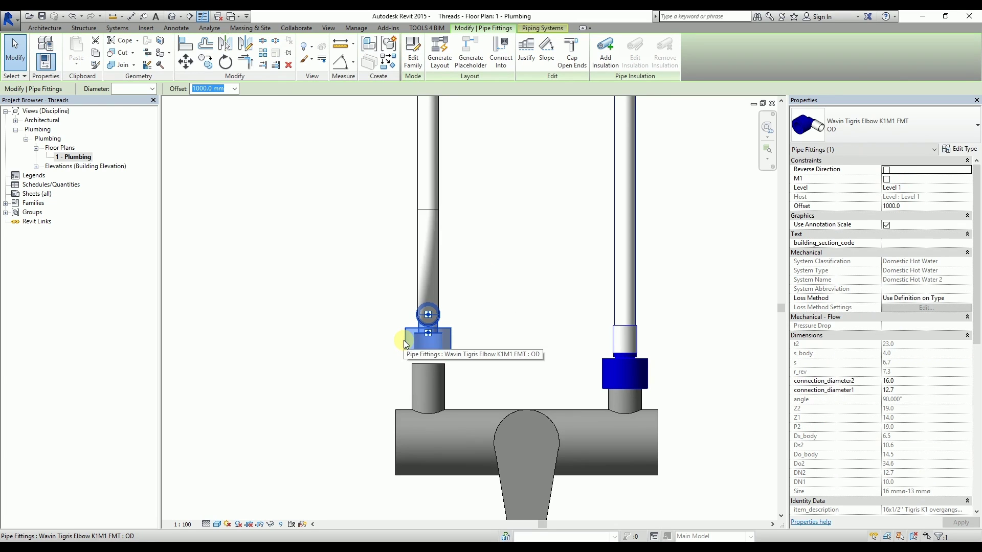
pyautogui.scroll(2, 403, 339)
pyautogui.scroll(2, 403, 340)
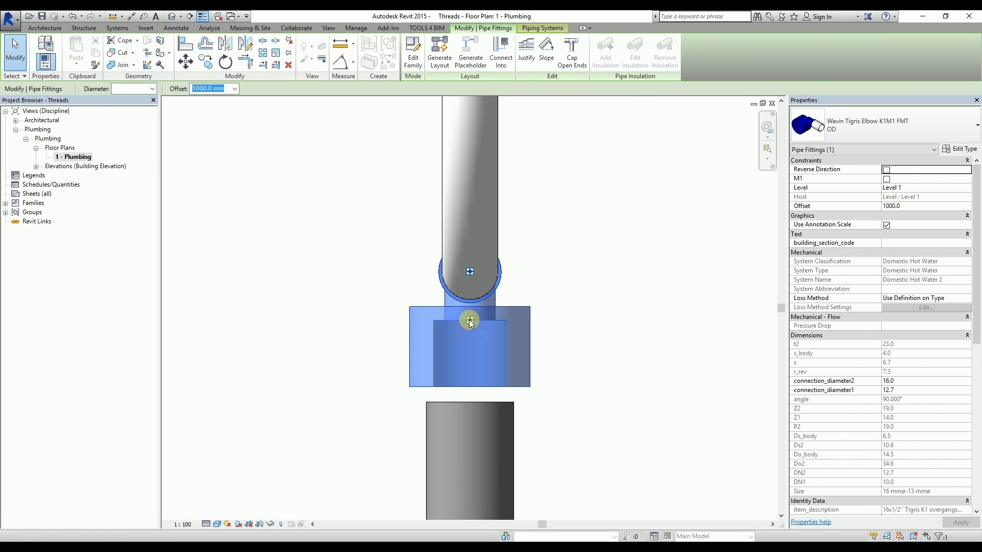
pyautogui.moveTo(469, 321); pyautogui.dragTo(471, 404)
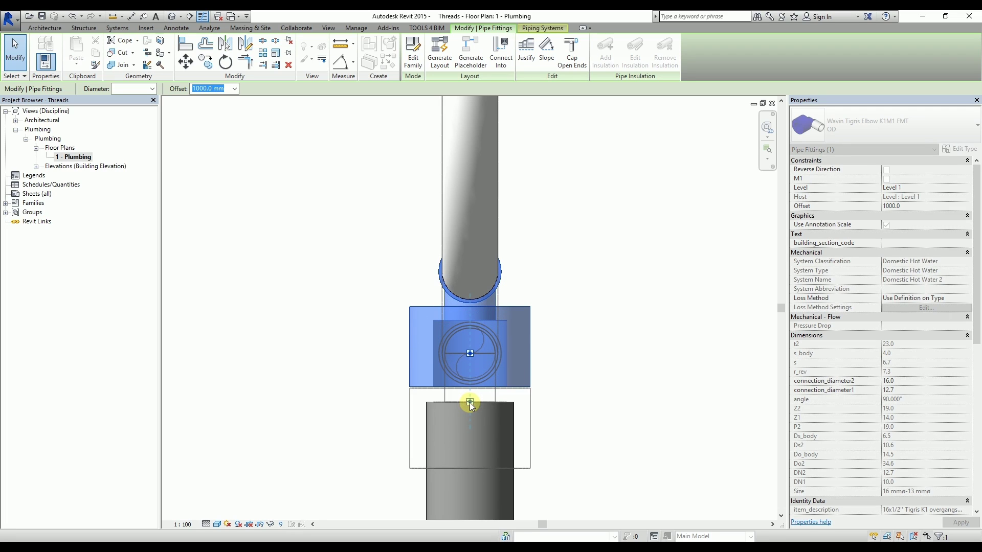
pyautogui.moveTo(469, 404); pyautogui.dragTo(470, 403)
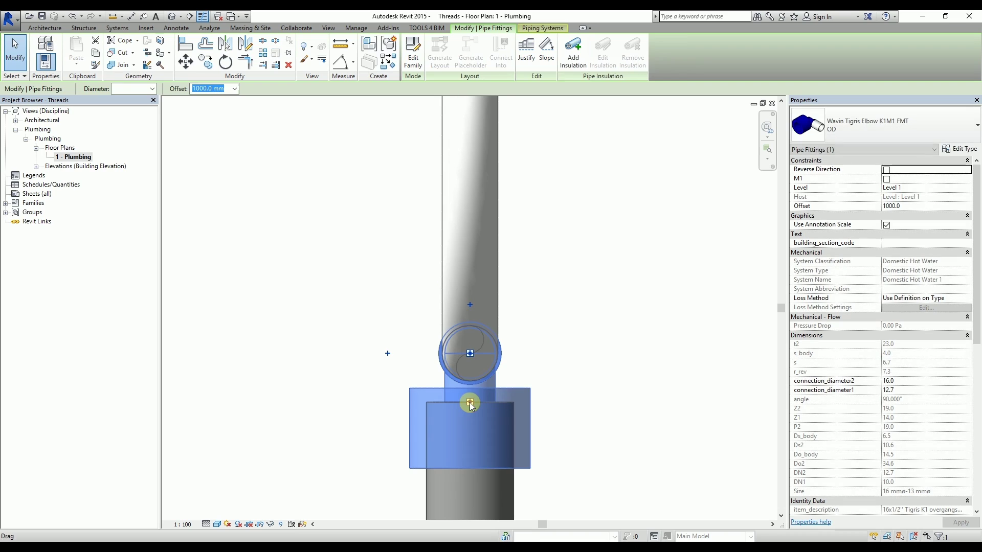
pyautogui.click(400, 284)
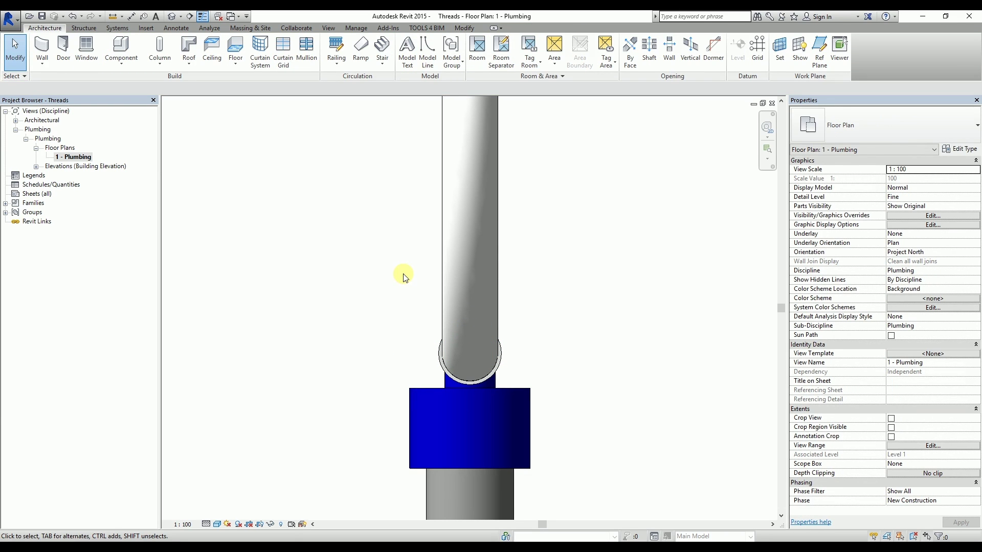
pyautogui.click(172, 17)
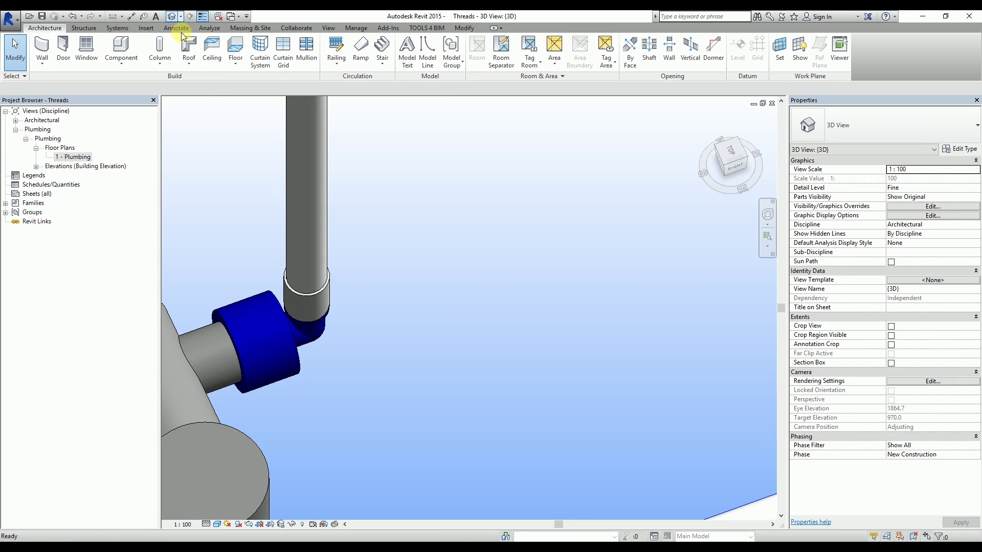
pyautogui.scroll(-5, 449, 361)
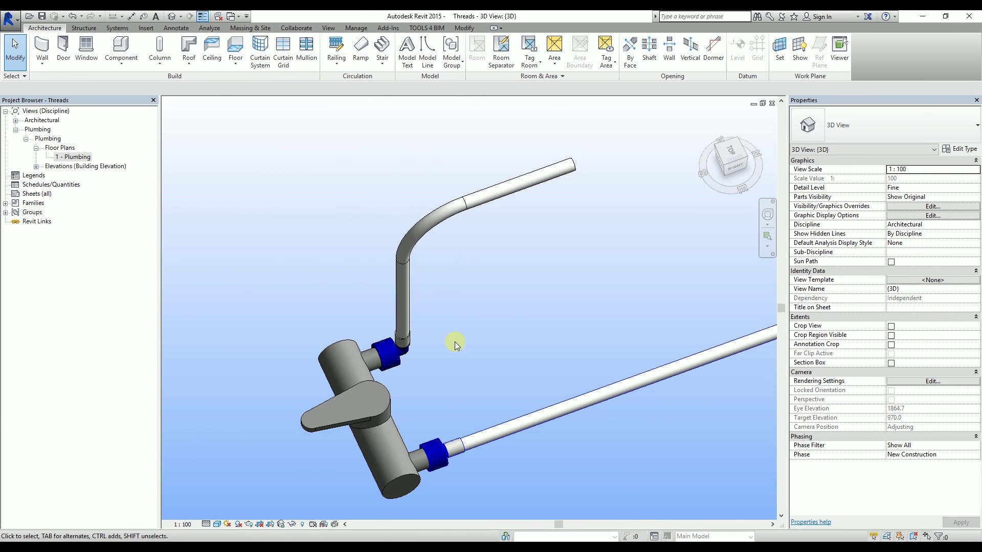
pyautogui.press('Tab')
pyautogui.click(484, 195)
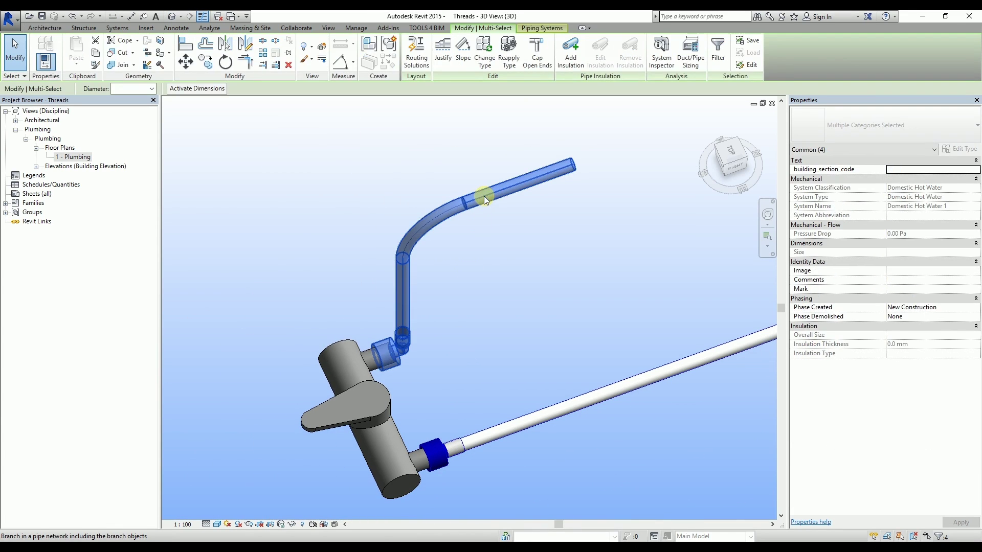
pyautogui.press('Tab')
pyautogui.click(414, 417)
pyautogui.keyDown('shift'); pyautogui.moveTo(521, 330); pyautogui.dragTo(404, 294, button='middle'); pyautogui.keyUp('shift')
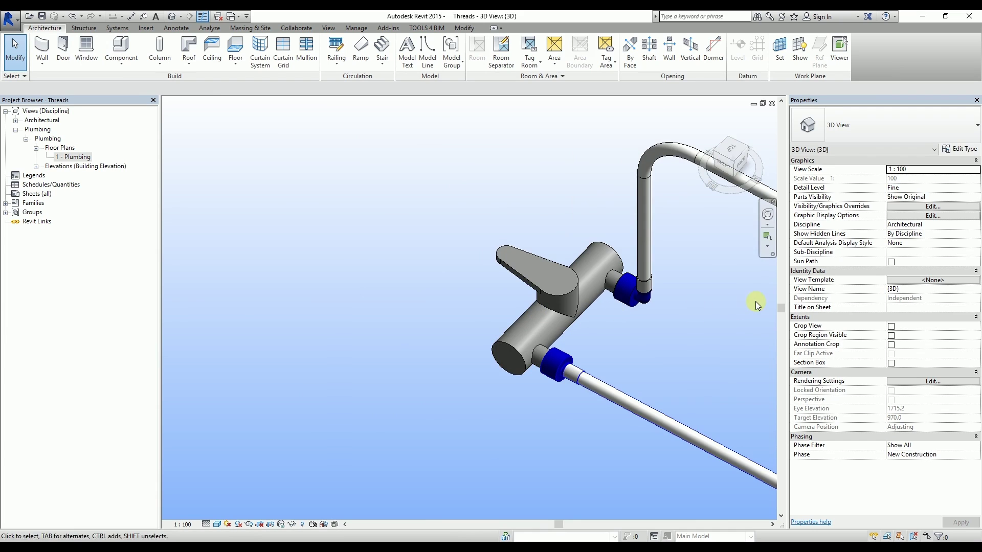